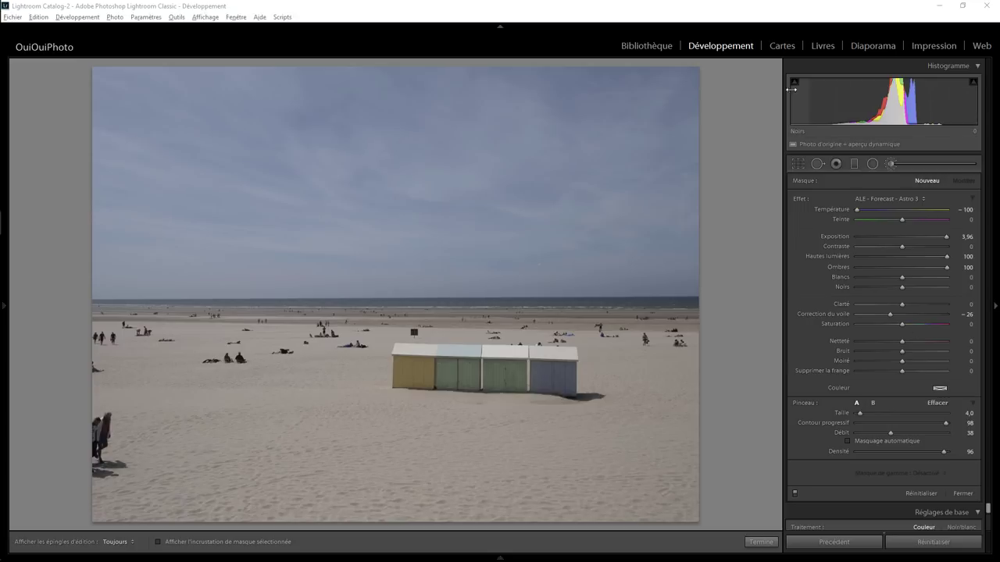
Close the brush mask and draw a Guided Upright guide along the horizon to level it.
left_click(962, 494)
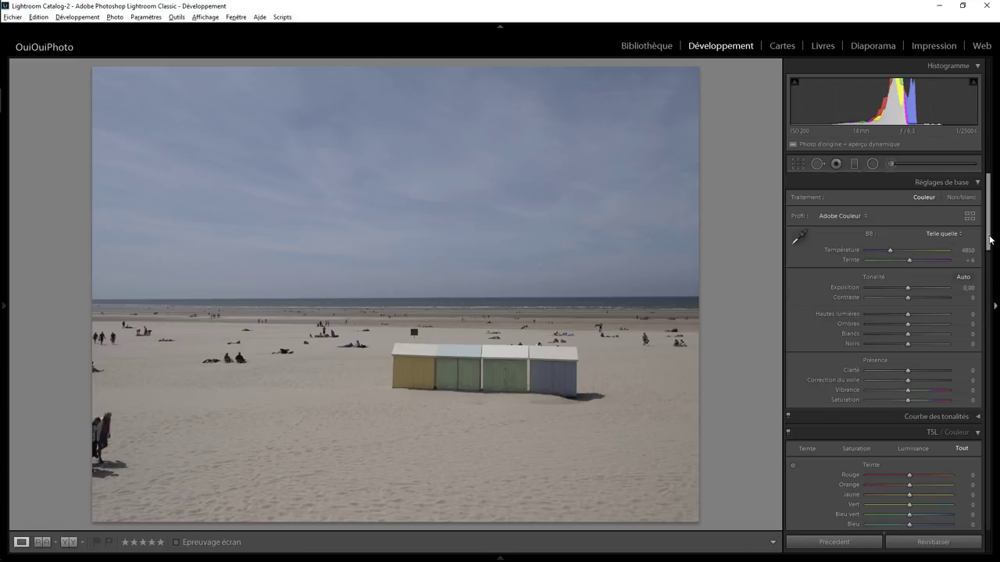
left_click_drag(989, 240, 983, 469)
left_click(798, 363)
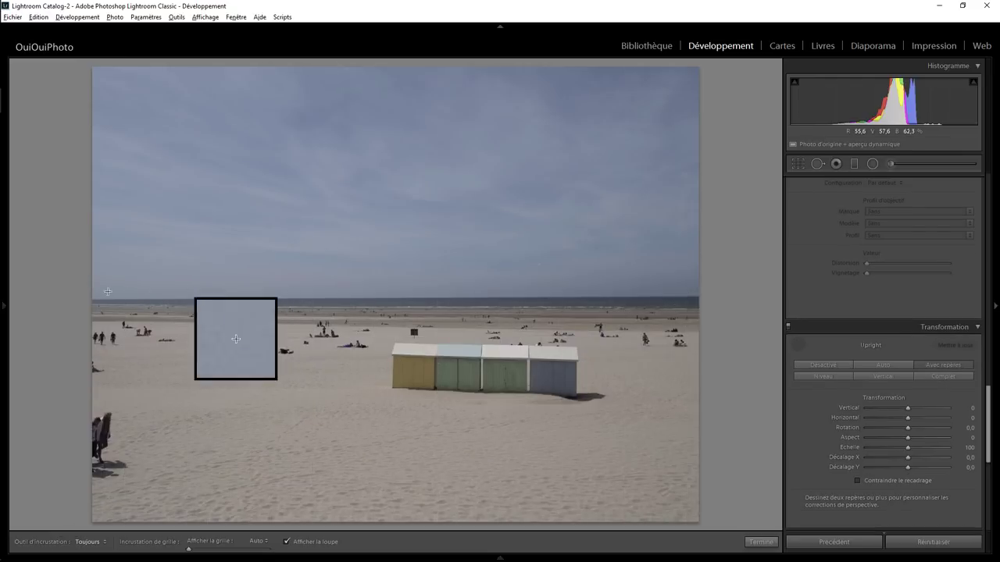
left_click_drag(75, 297, 189, 309)
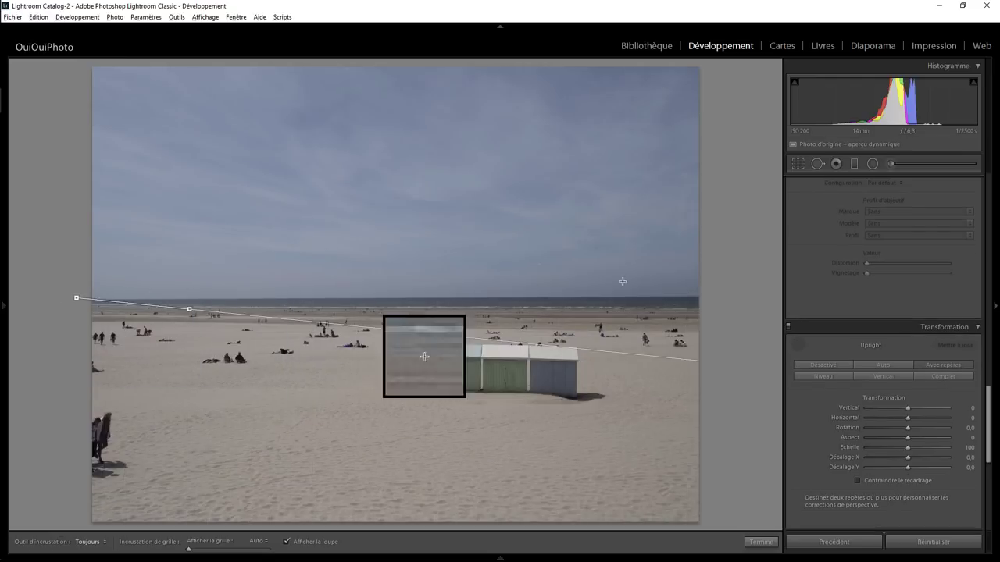
left_click_drag(622, 281, 833, 297)
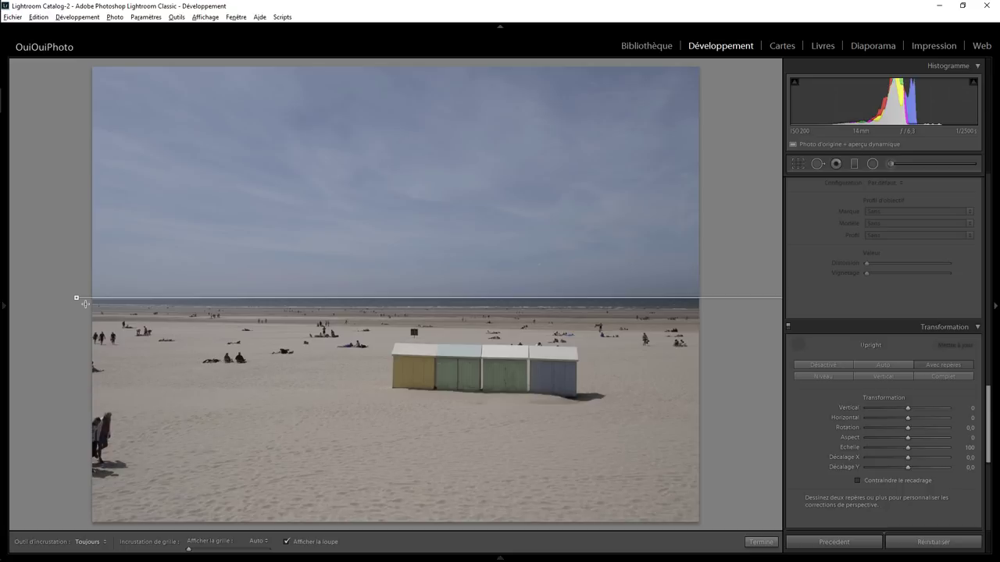
left_click_drag(85, 304, 575, 304)
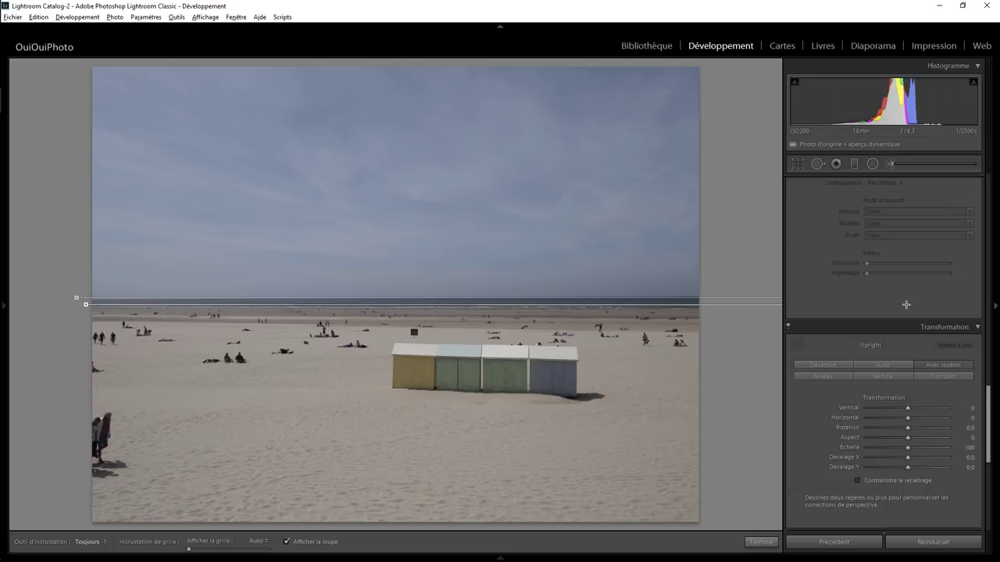
left_click_drag(906, 305, 905, 308)
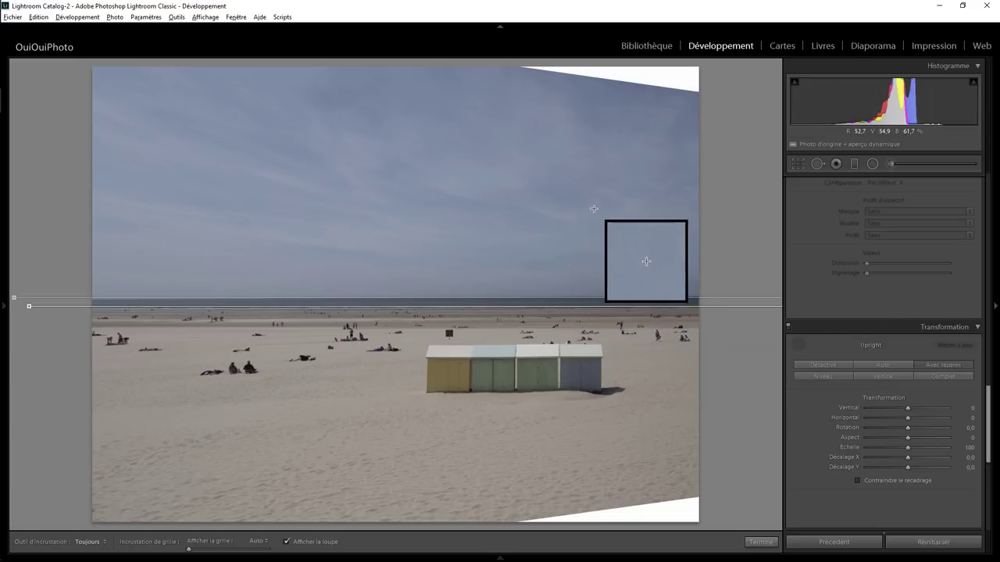
Add two vertical guides along hut edges to stand the huts upright, then confirm.
left_click_drag(597, 205, 597, 475)
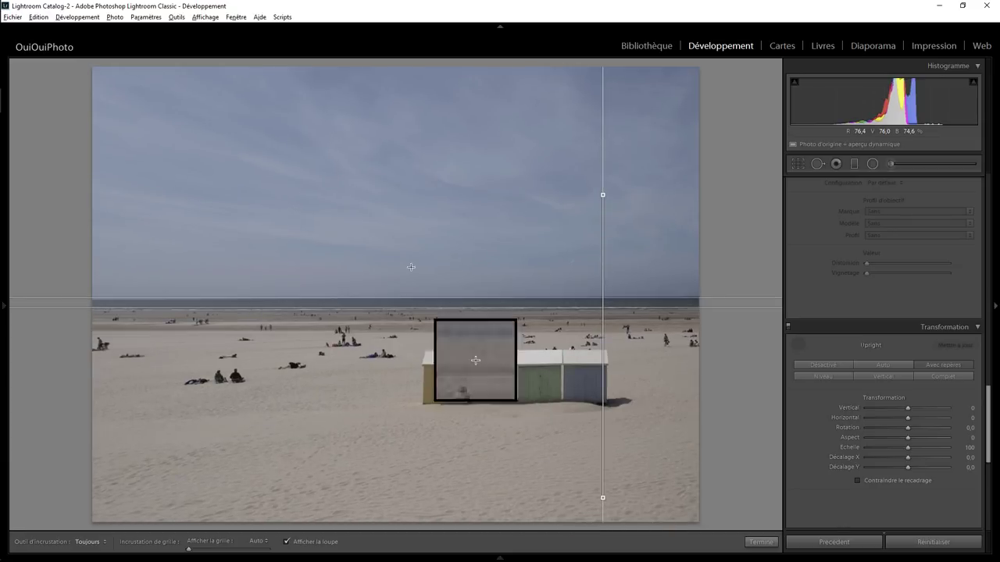
mouse_move(428, 242)
left_mouse_down()
mouse_move(406, 450)
mouse_move(423, 460)
left_mouse_up()
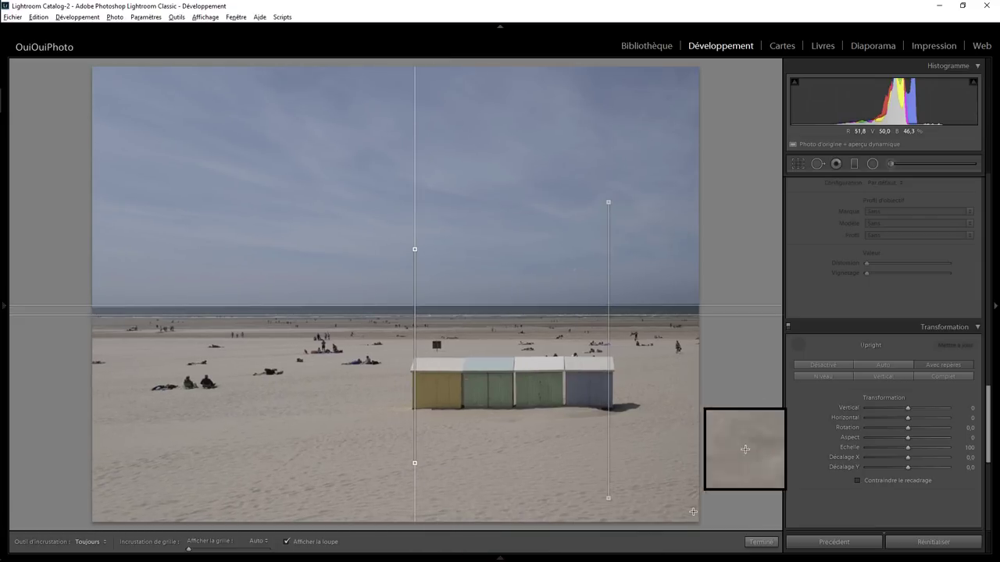
left_click(760, 541)
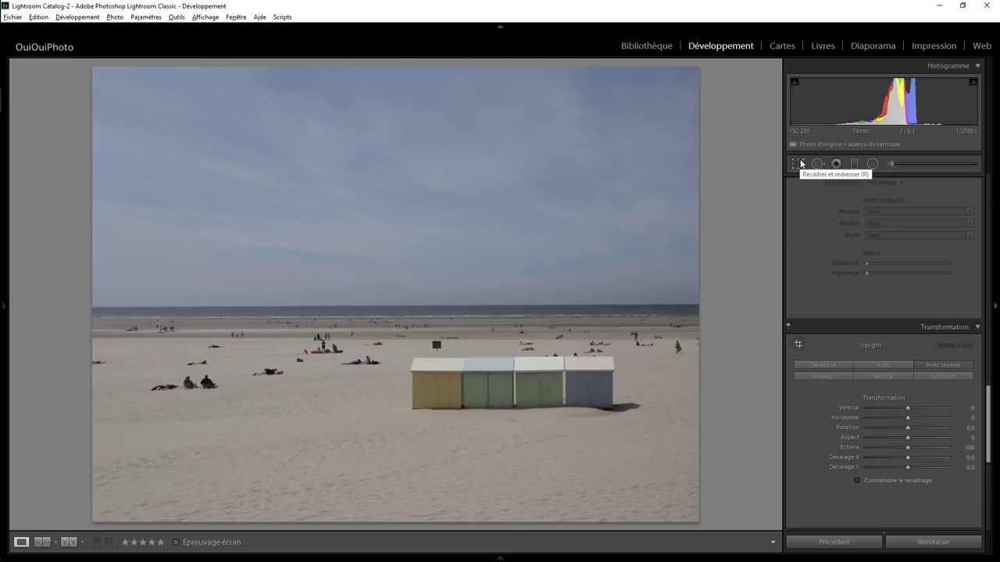
Crop the photo to 2 x 3, shrinking from the bottom-right and moving the photo up.
left_click(798, 163)
left_click(946, 200)
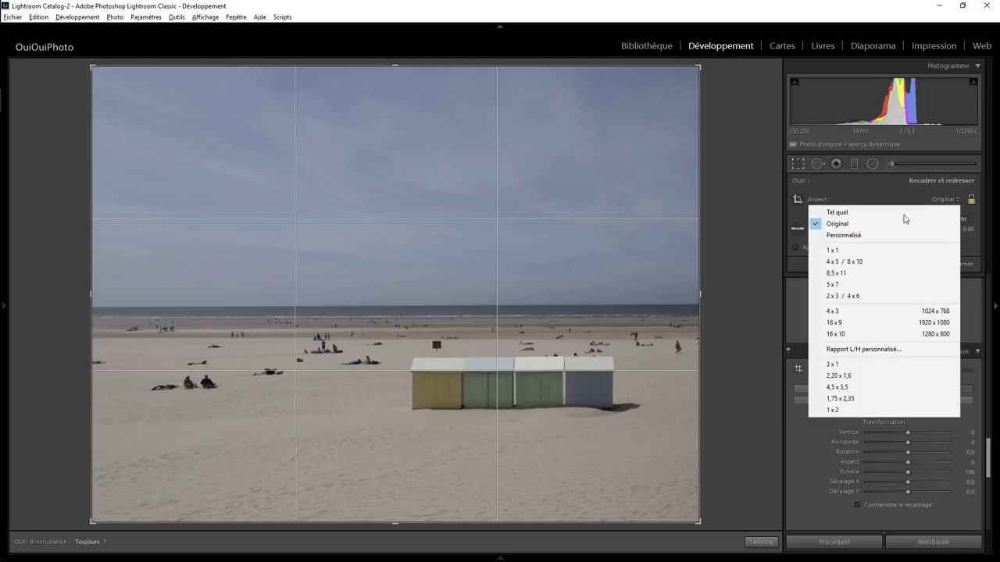
left_click(842, 296)
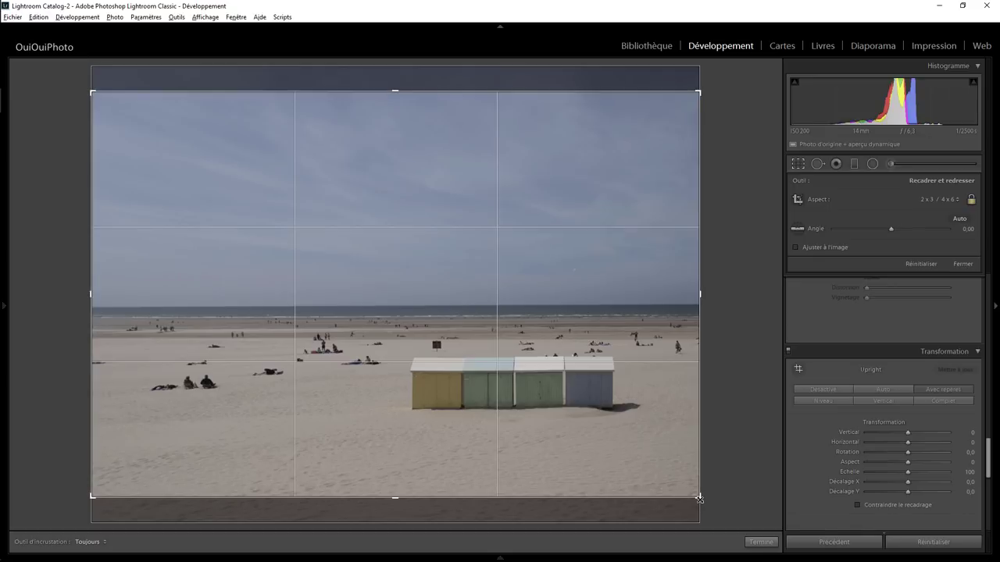
left_click_drag(700, 497, 683, 491)
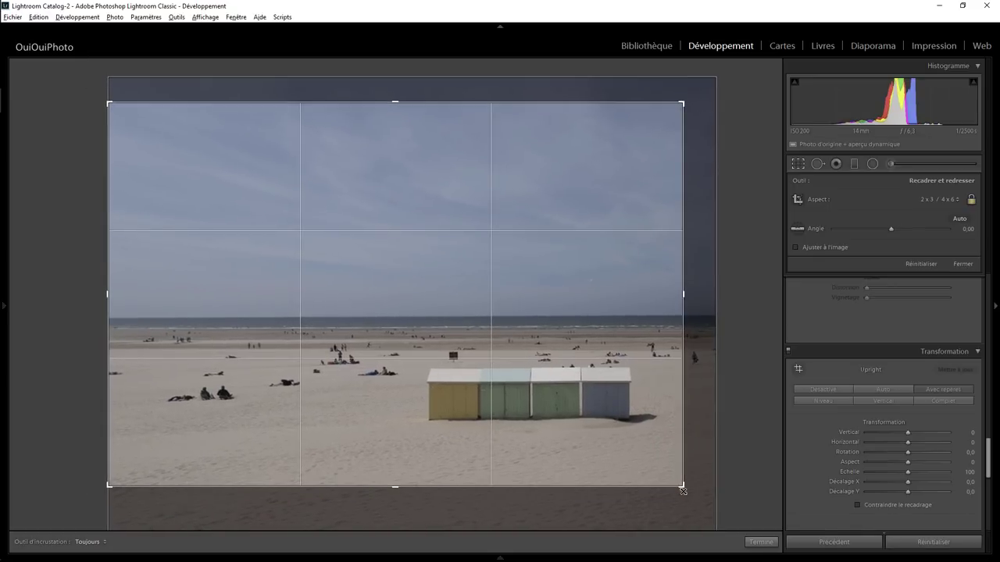
left_click_drag(538, 379, 539, 362)
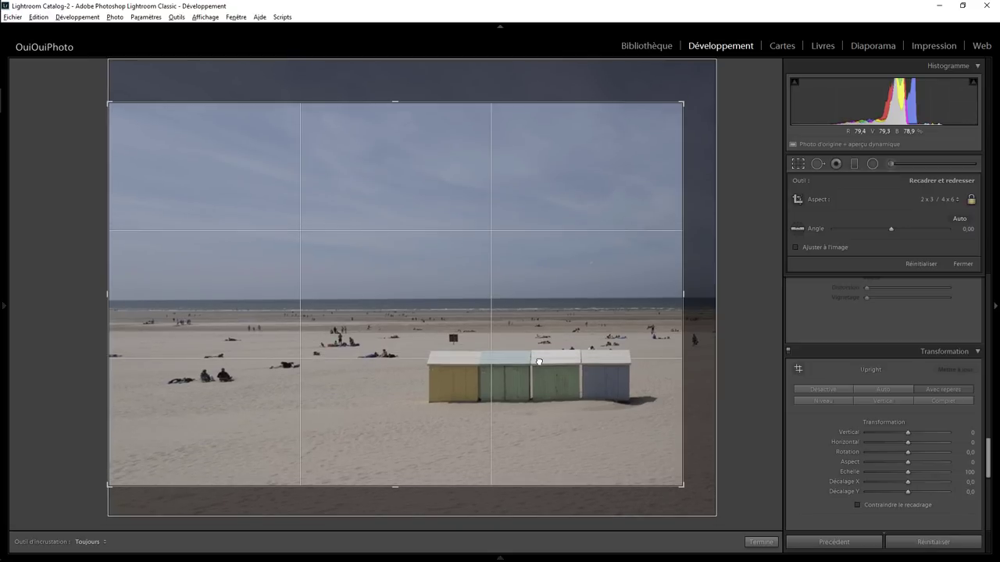
key("Return")
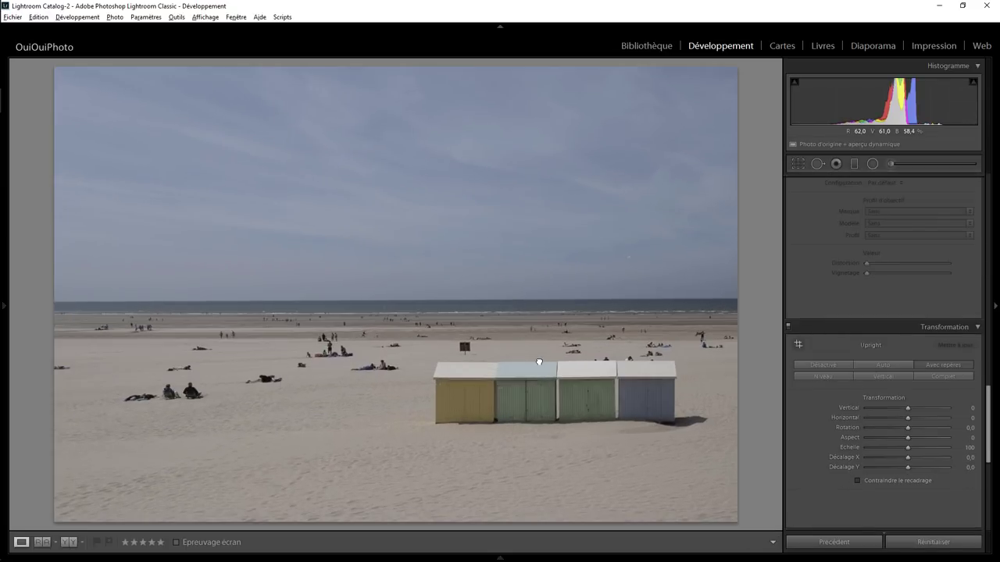
Refine the crop by shifting the photo slightly higher and reapplying it.
left_click(802, 164)
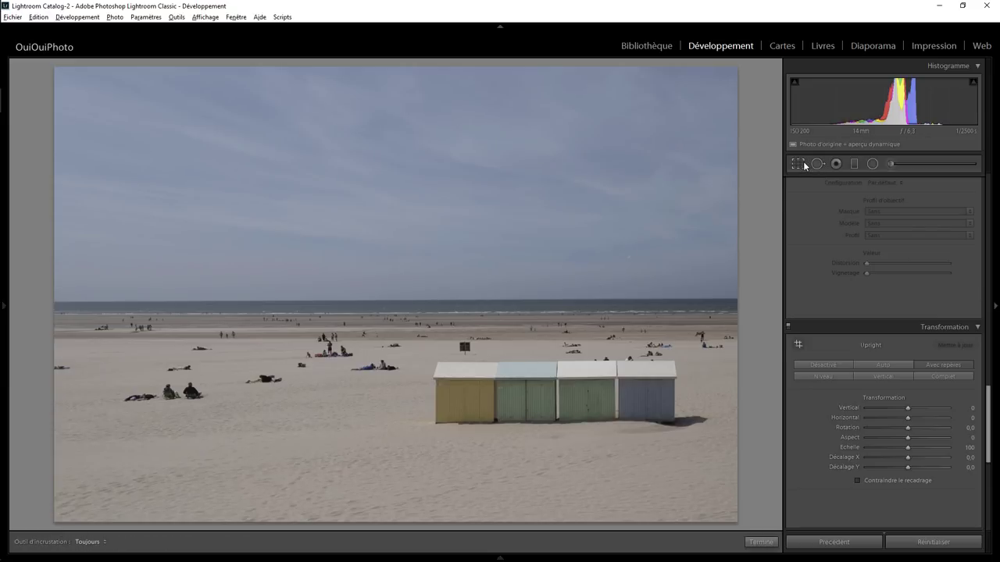
left_click_drag(535, 358, 533, 348)
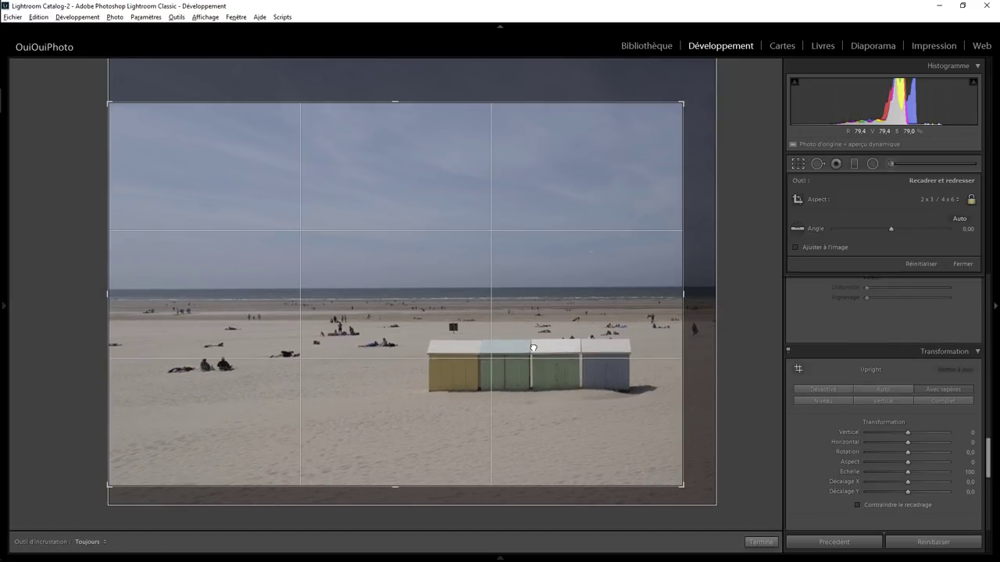
key("Return")
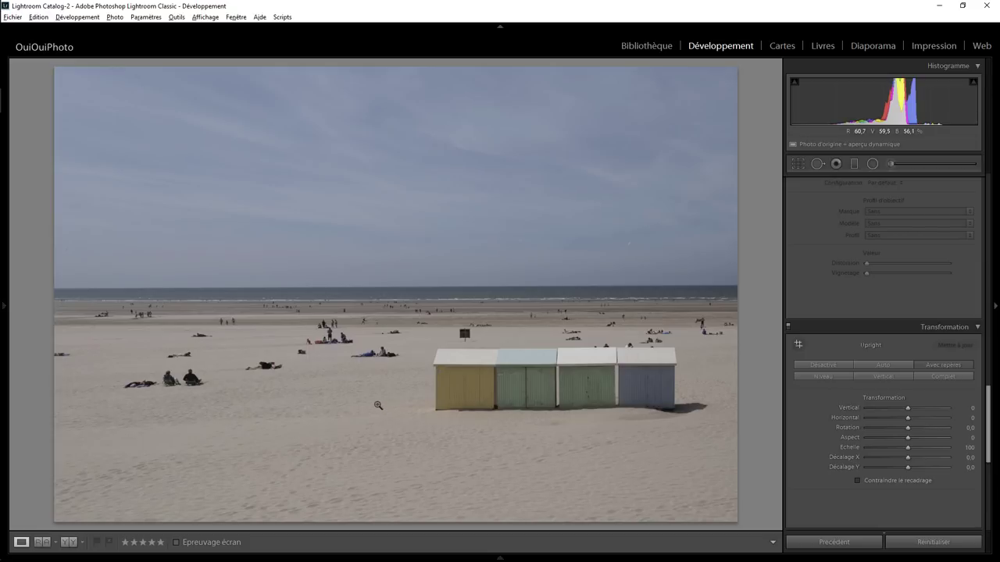
Heal away the sunbathers on the sand left of the huts, sourcing from clean sand.
left_click(817, 163)
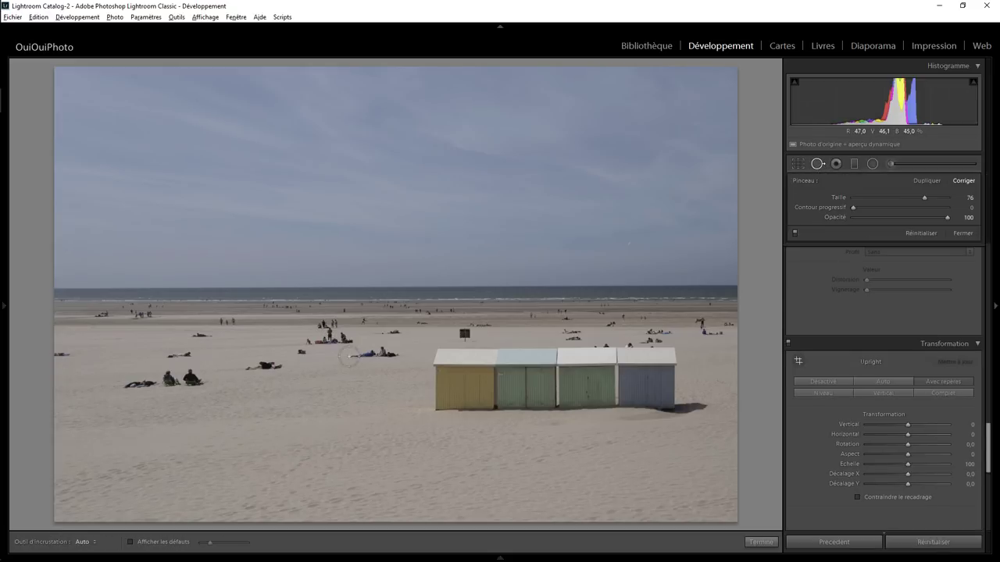
scroll(354, 354, "down", 3)
mouse_move(353, 356)
left_mouse_down()
mouse_move(397, 353)
mouse_move(358, 353)
left_mouse_up()
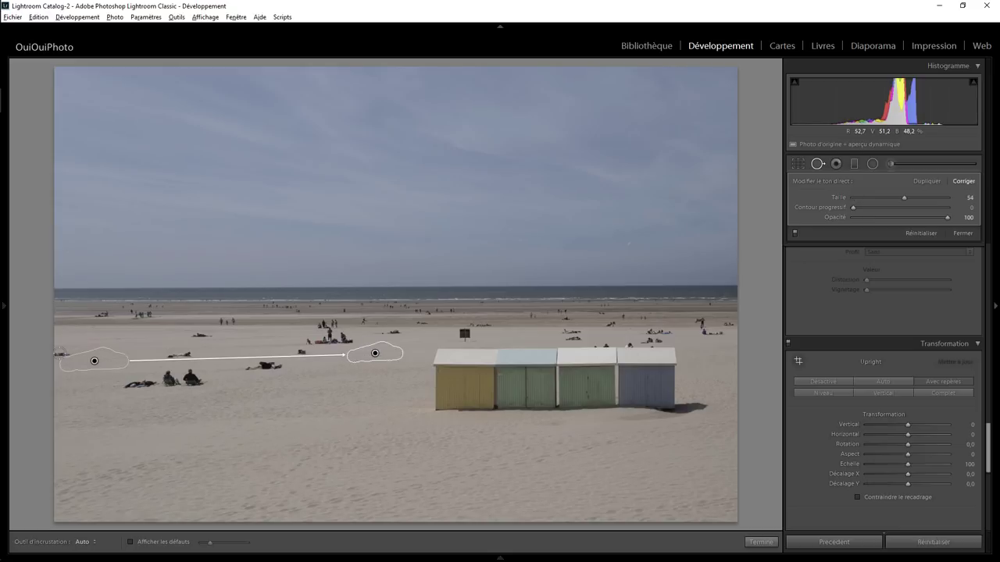
mouse_move(94, 361)
left_mouse_down()
mouse_move(225, 357)
mouse_move(113, 356)
left_mouse_up()
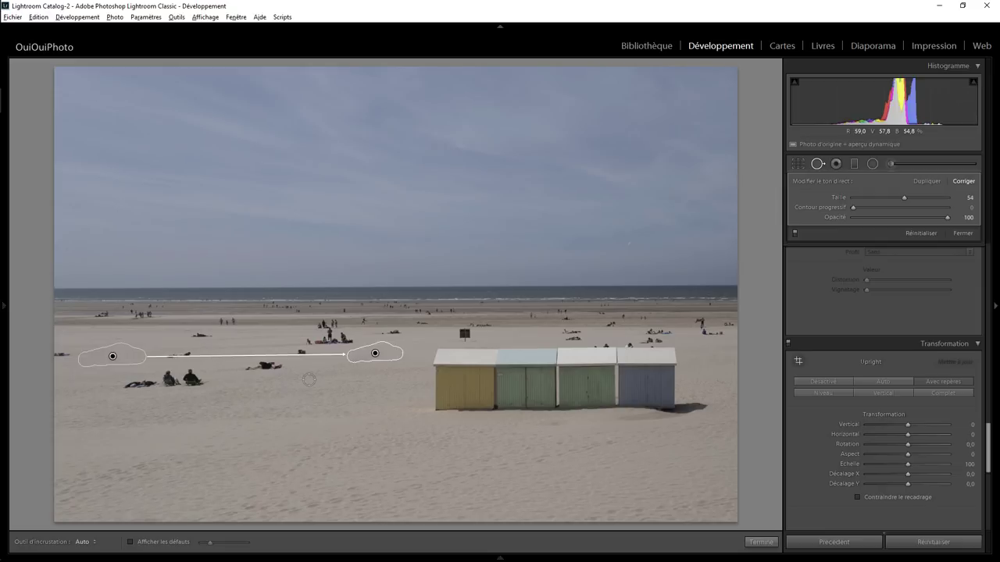
left_click_drag(124, 381, 206, 379)
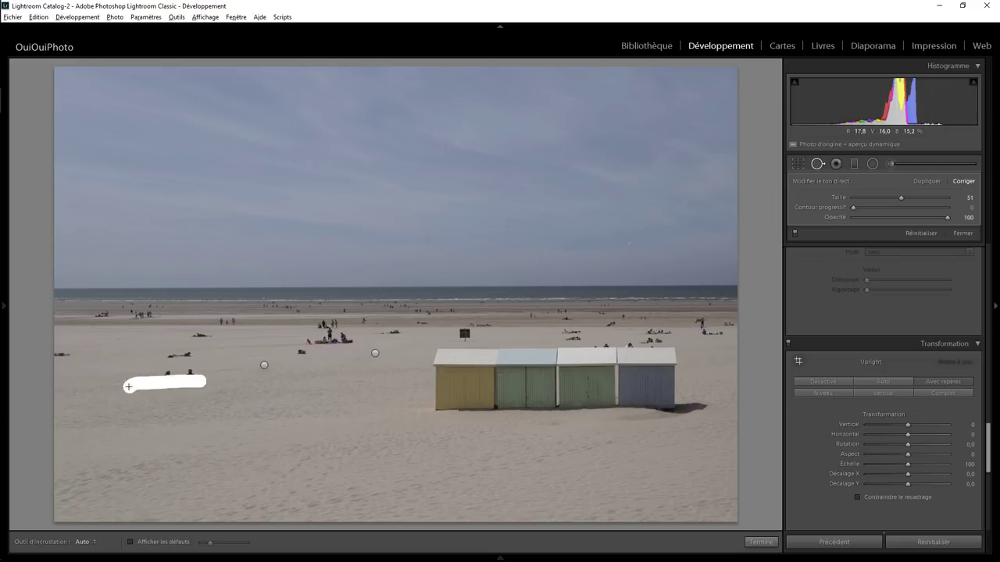
left_click_drag(312, 373, 226, 351)
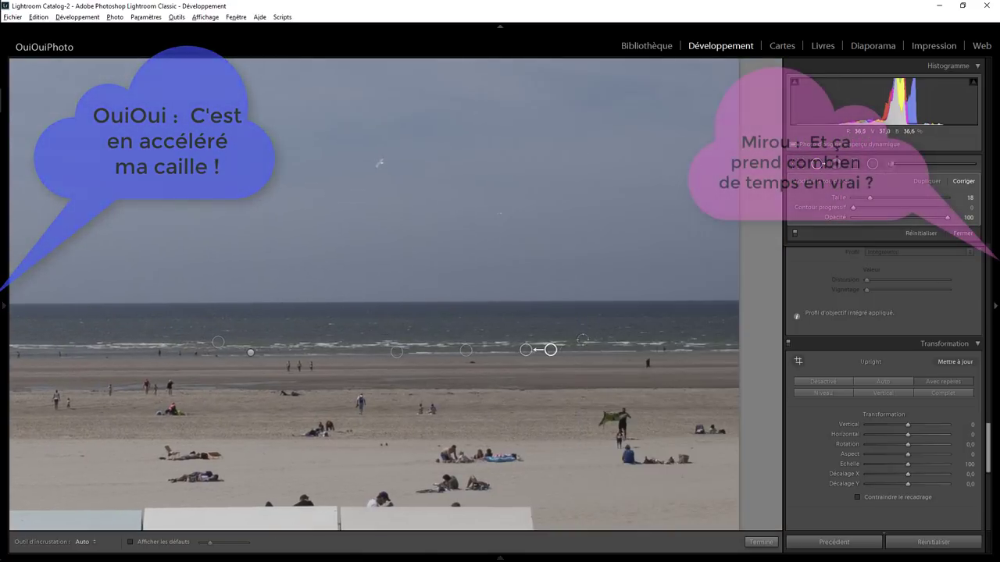
Heal out the standing beach figures and a distraction on the sand behind the huts.
key("Right")
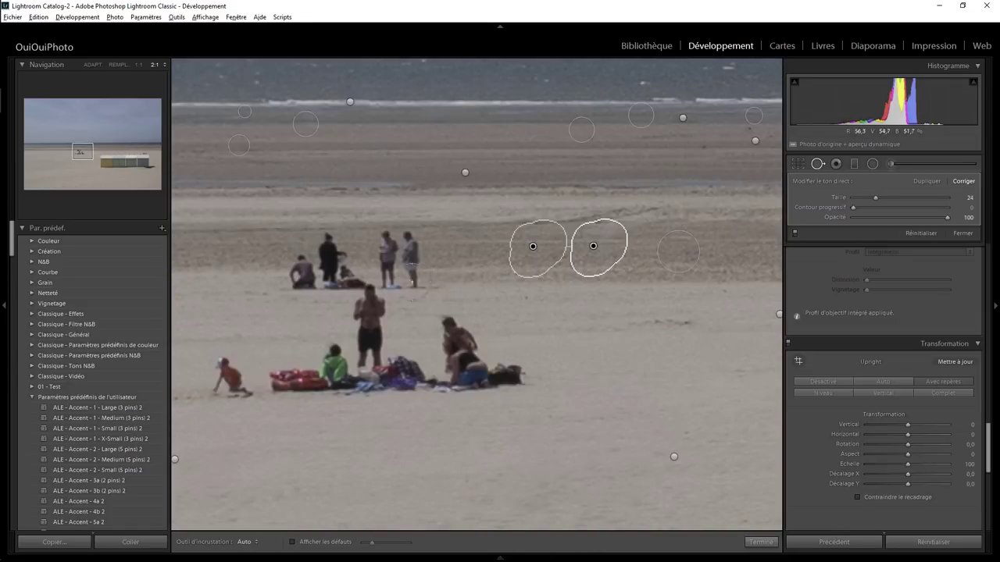
left_click_drag(412, 266, 330, 252)
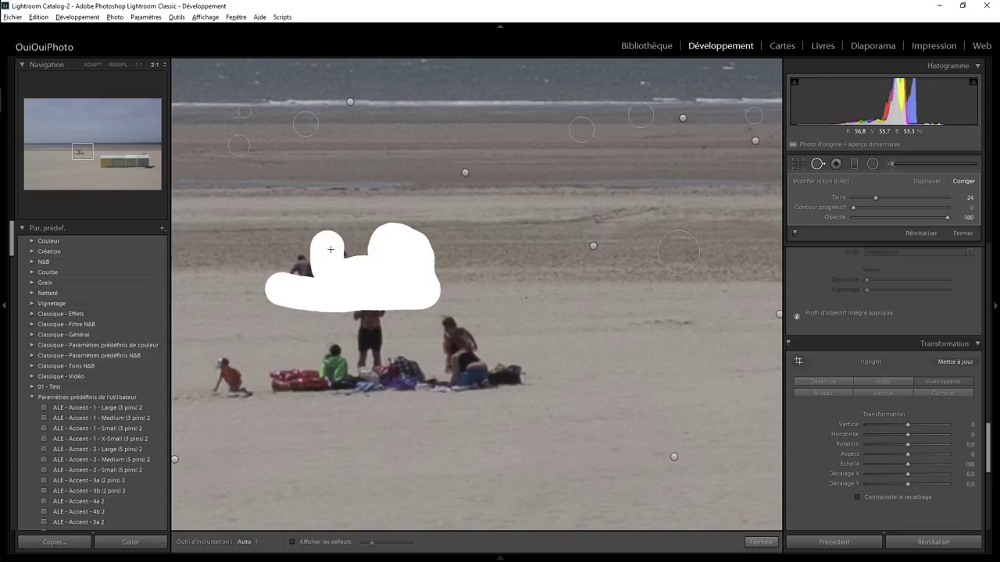
left_click_drag(406, 250, 359, 313)
left_click_drag(207, 383, 364, 353)
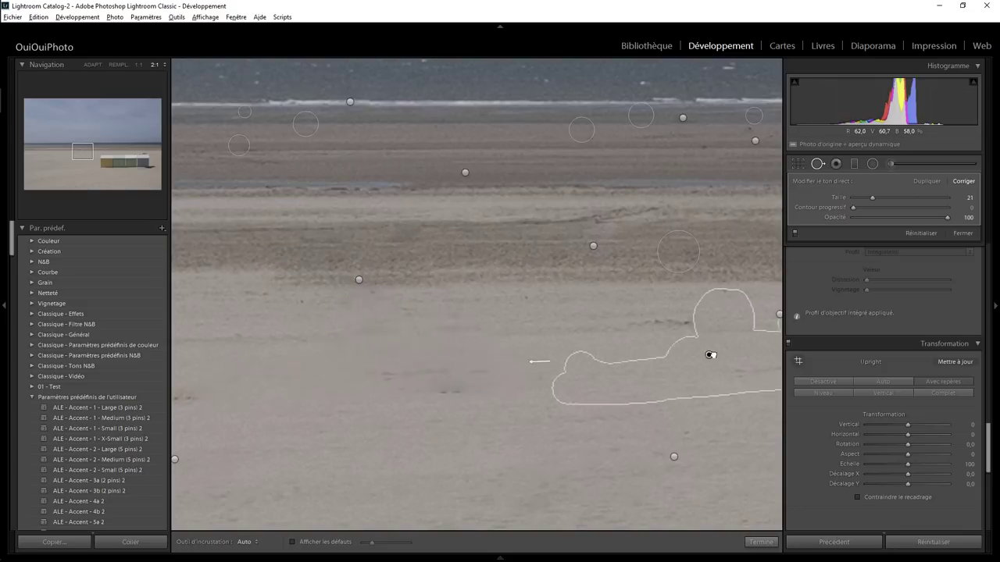
left_click_drag(710, 353, 714, 352)
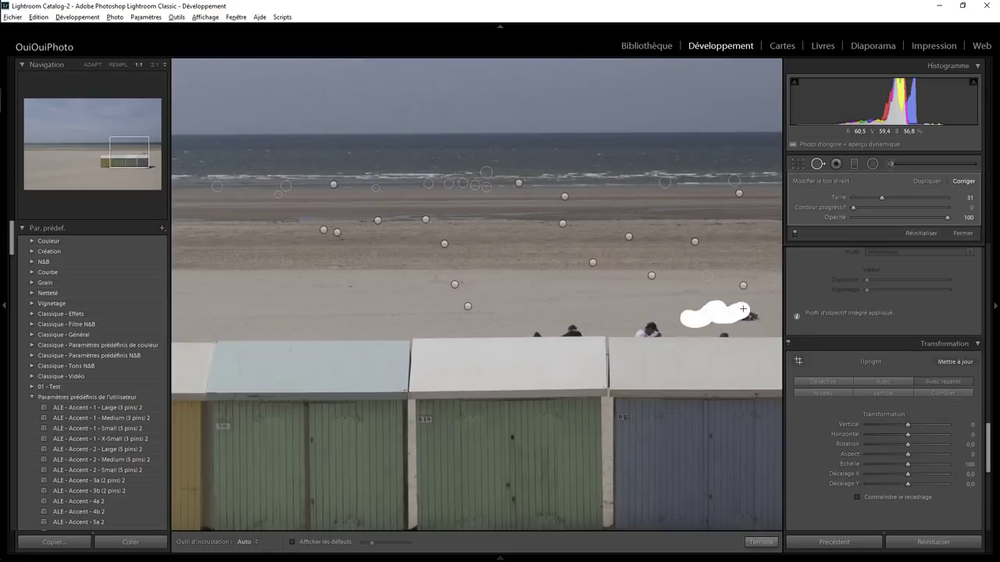
left_click_drag(743, 309, 743, 309)
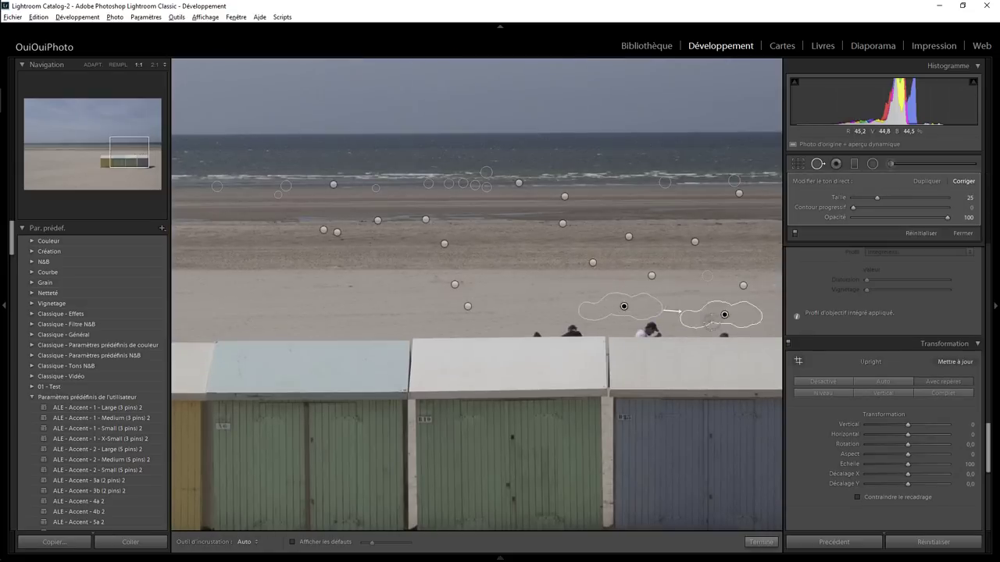
Zoom in to heal away the figure beside the left hut, then zoom back out.
key("ctrl+equal")
left_click_drag(580, 341, 694, 341)
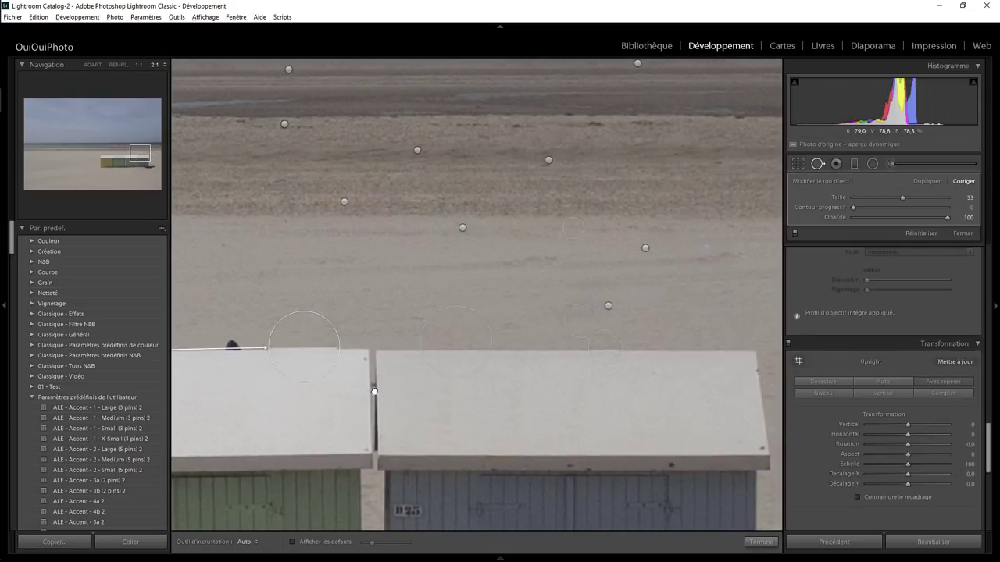
left_click_drag(303, 351, 552, 339)
key("q")
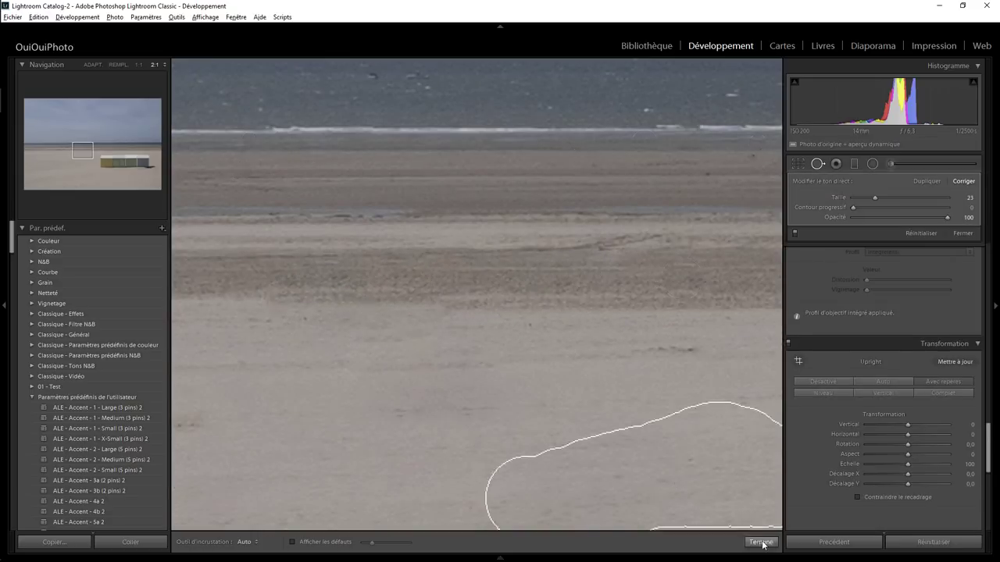
Close the Spot Removal tool and collapse the left panel with F7.
left_click(761, 542)
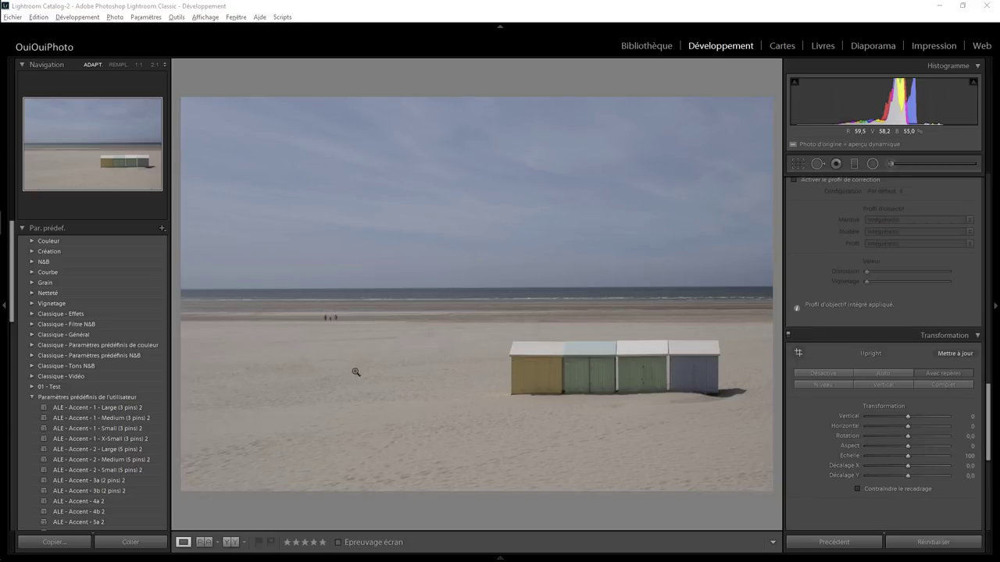
left_click(6, 309)
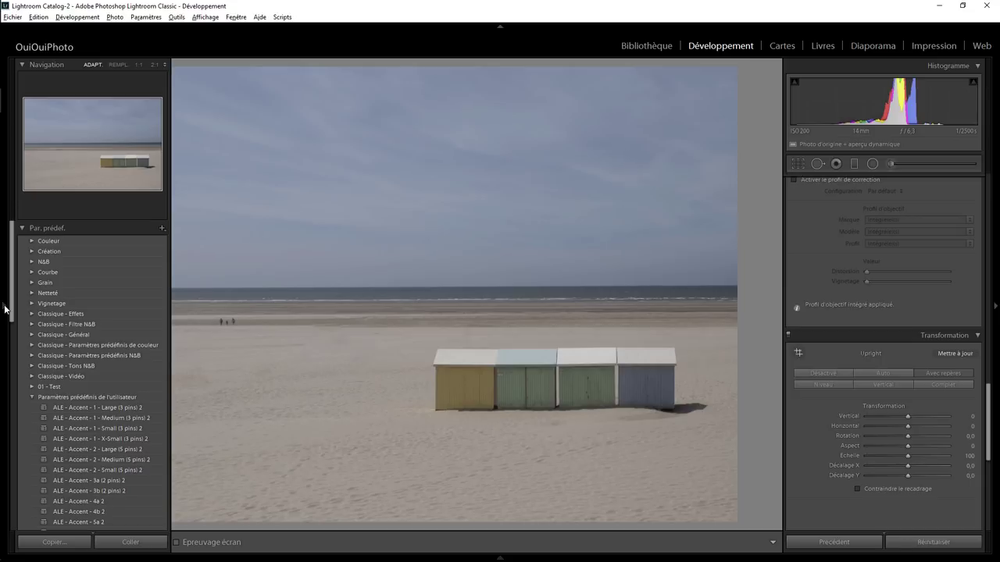
left_click(4, 308)
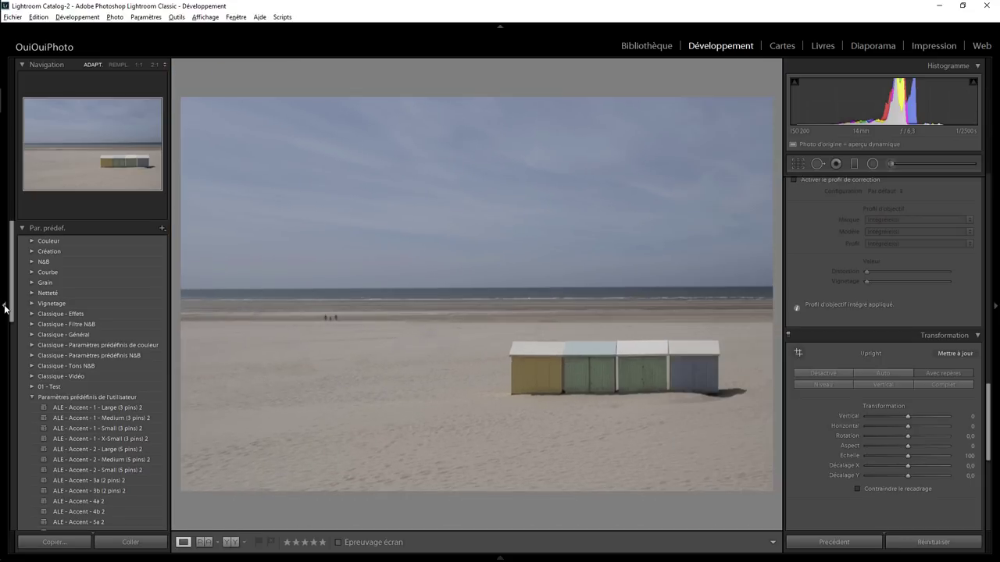
key("F7")
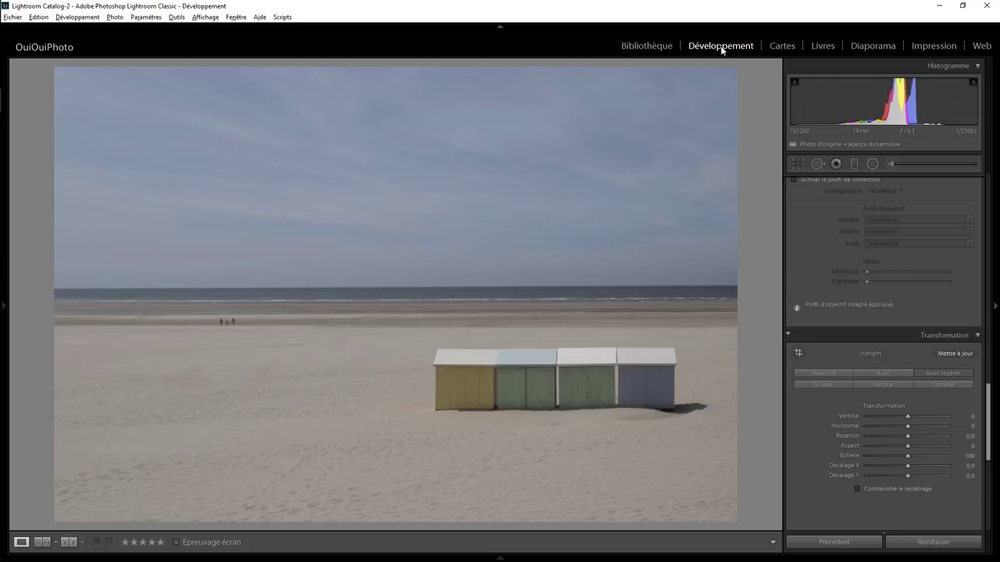
Set the Basic panel treatment to Noir/blanc for an Adobe Monochrome rendering.
left_click_drag(990, 393, 990, 181)
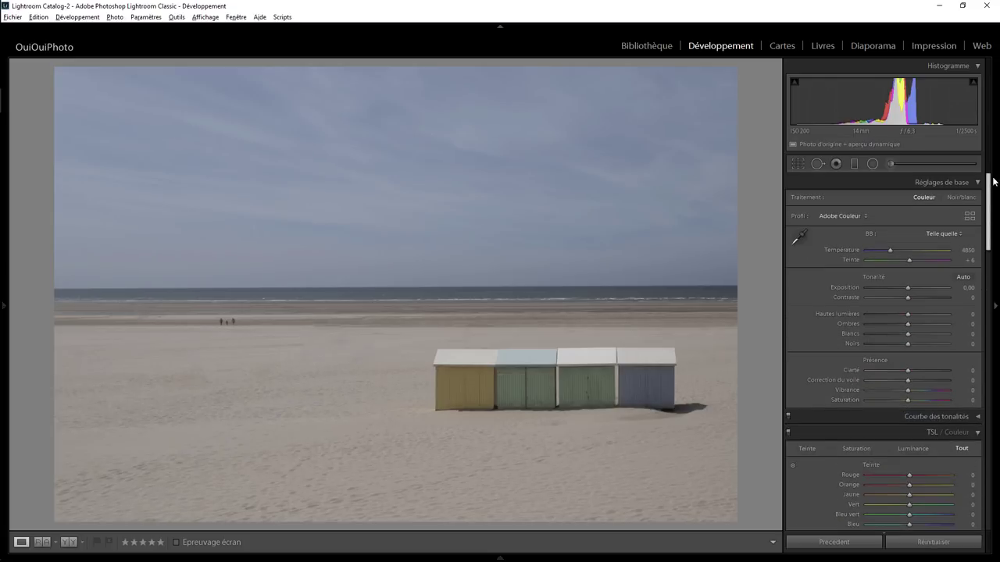
left_click(965, 199)
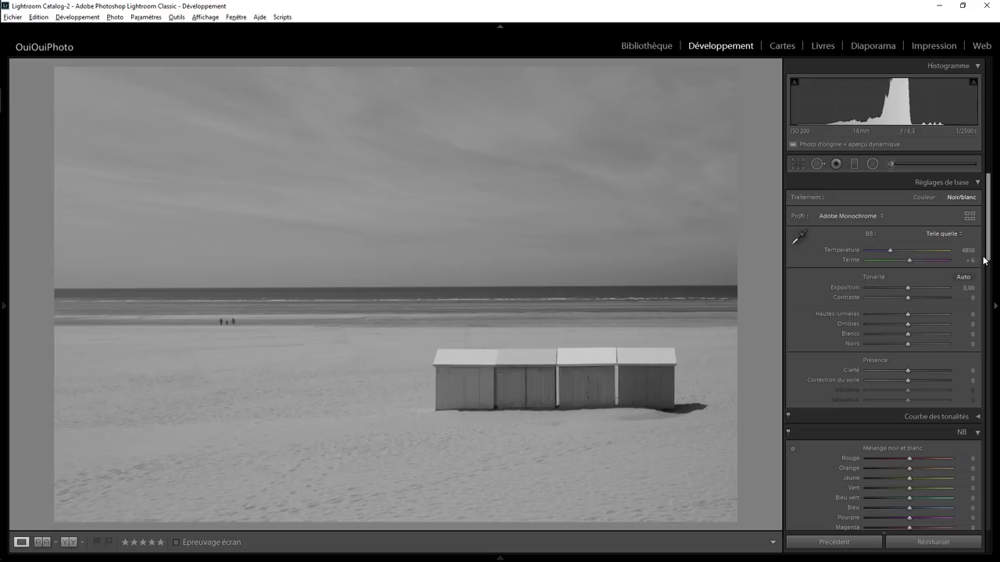
Add a level sky graduated filter with exposure reset, Correction du voile 56 and Clarté 47.
left_click(854, 164)
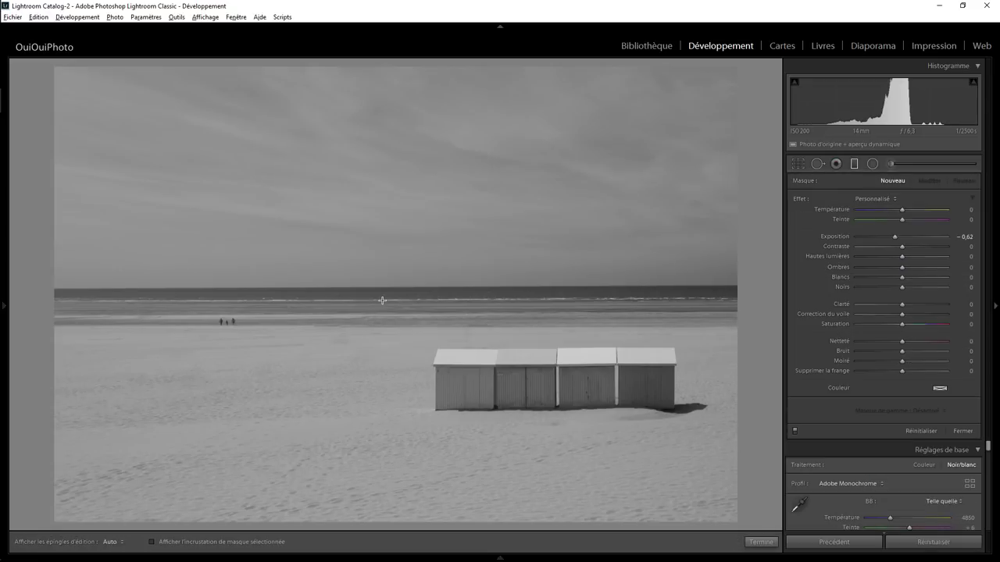
double_click(892, 237)
left_click_drag(397, 294, 401, 295)
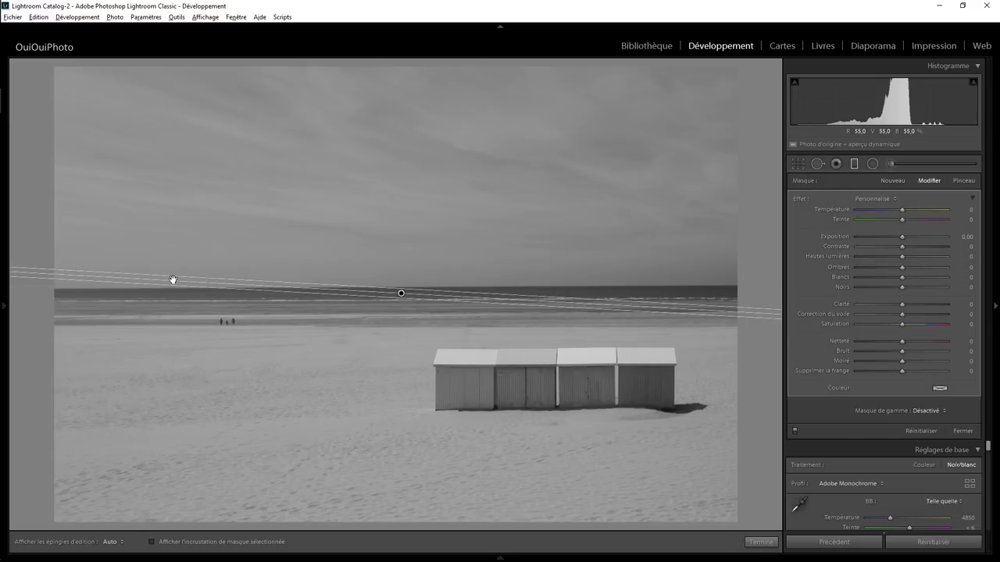
left_click_drag(148, 279, 143, 283)
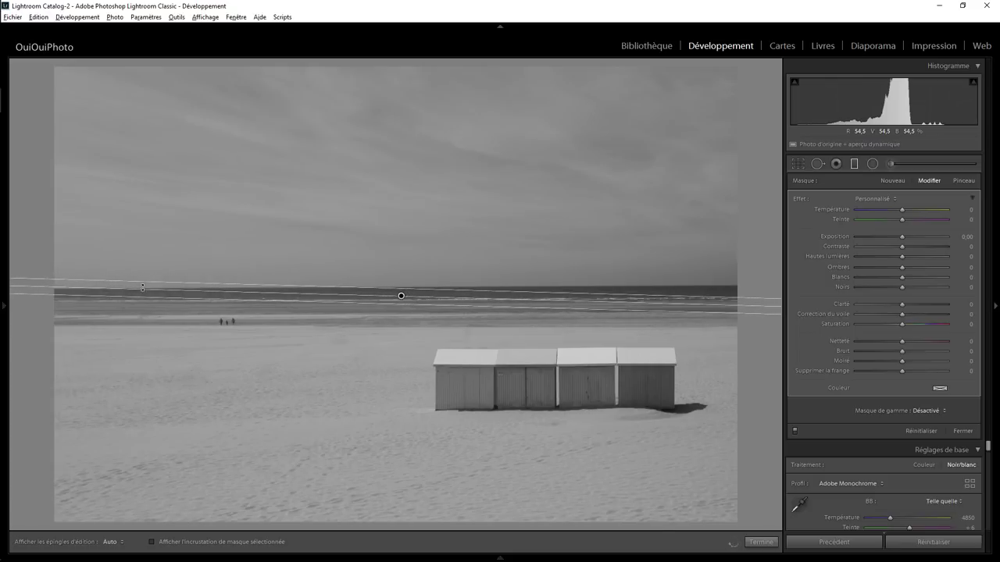
left_click_drag(142, 283, 143, 291)
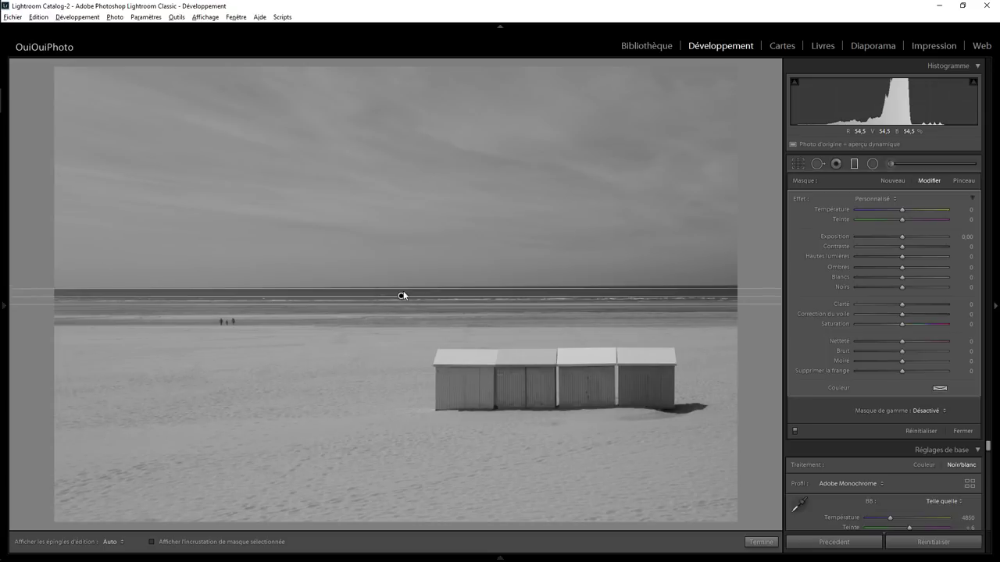
left_click_drag(402, 296, 412, 292)
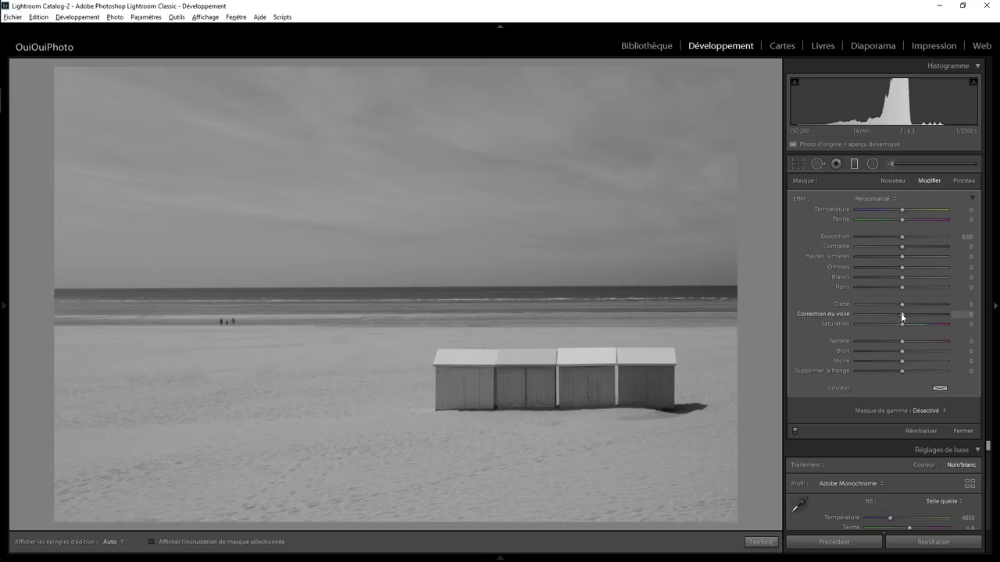
left_click_drag(902, 314, 917, 314)
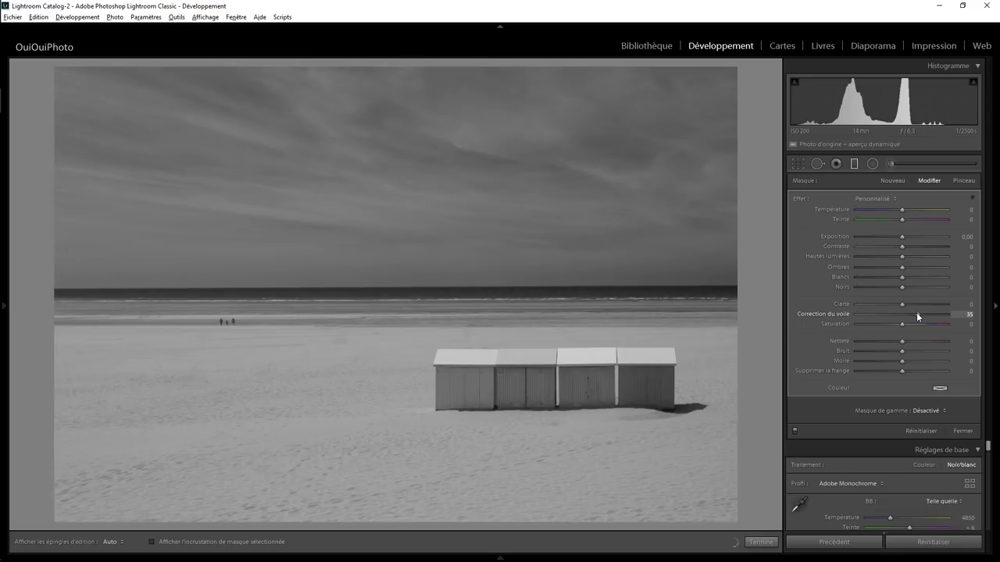
mouse_move(401, 298)
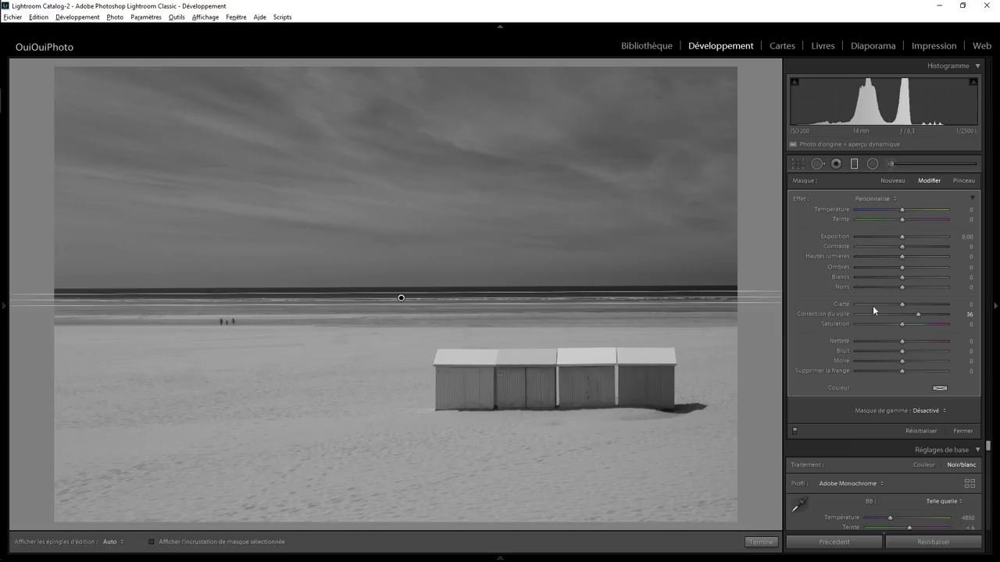
left_click_drag(903, 303, 924, 305)
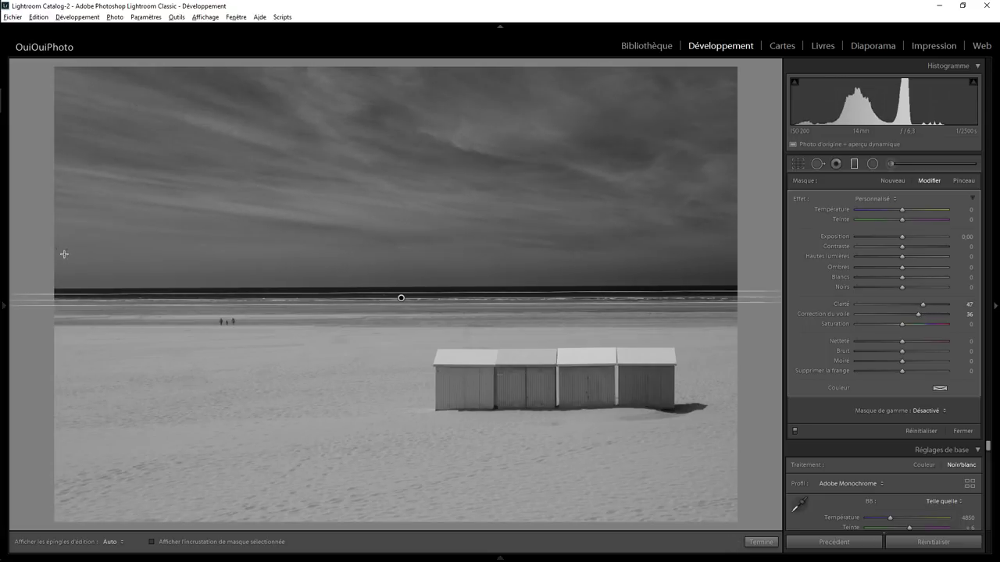
Heal the specks at the sky's right and left edges, sourcing from clean sky.
left_click(817, 164)
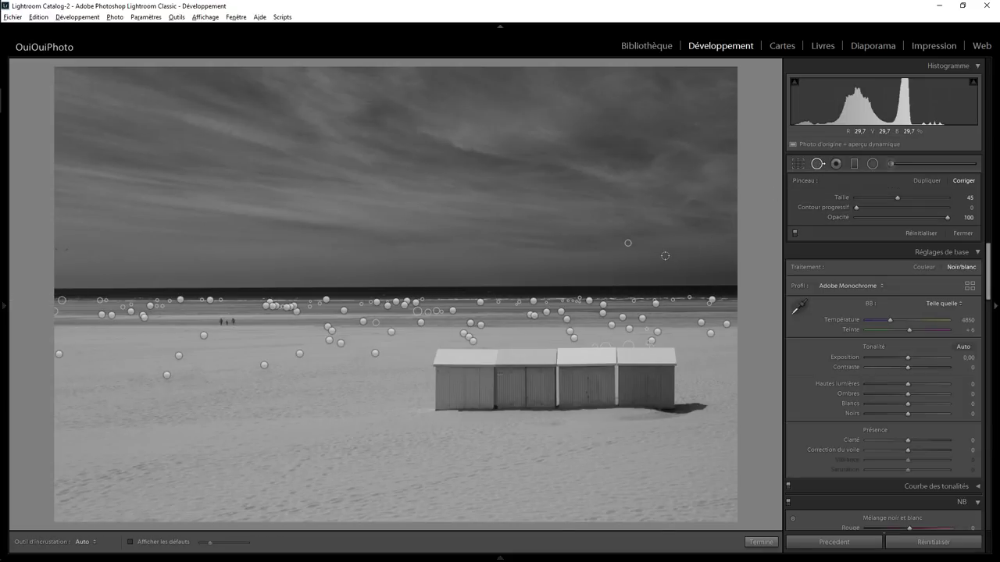
left_click(664, 258)
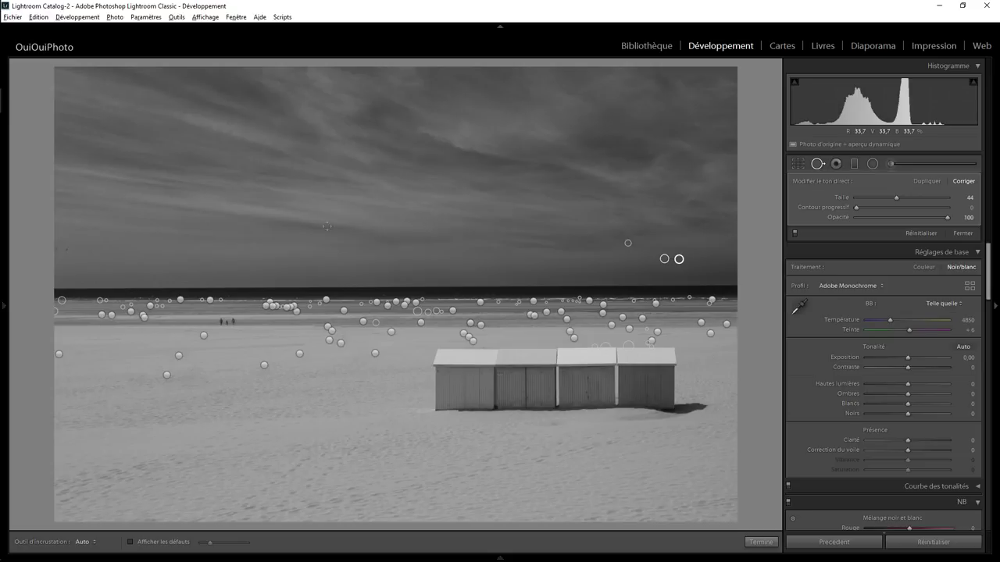
left_click(60, 250)
left_click_drag(63, 251, 134, 250)
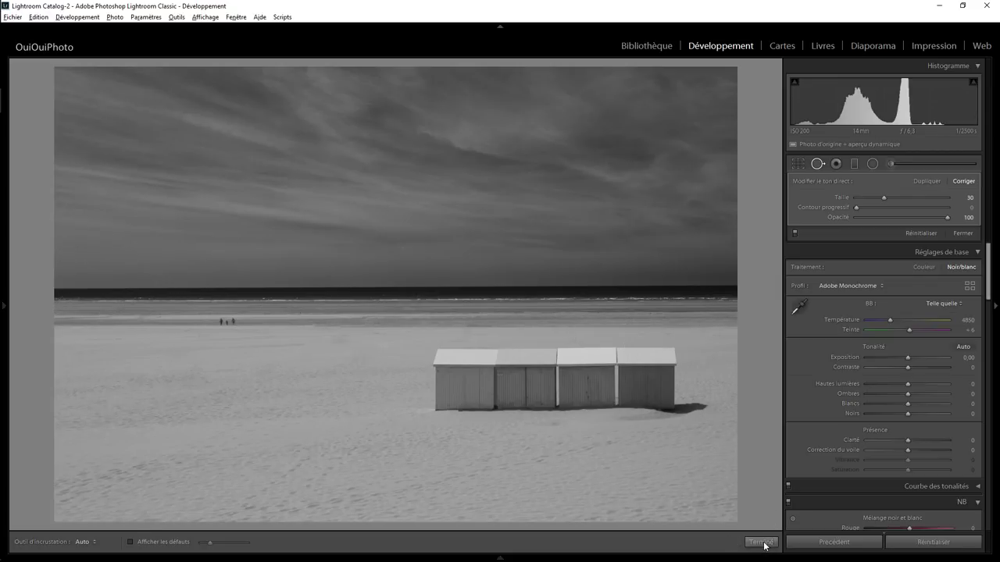
left_click(761, 542)
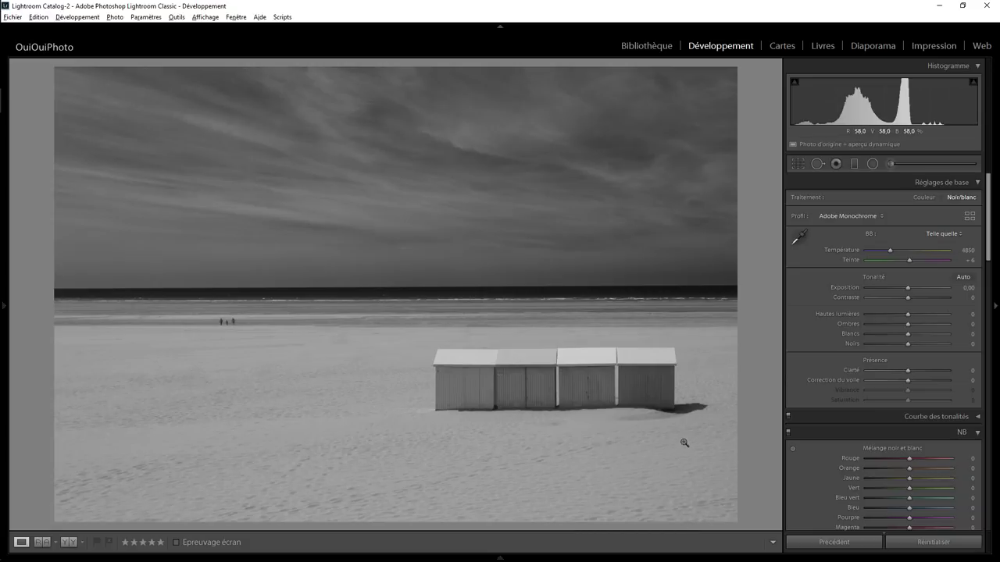
Lay a second graduated filter over the foreground sand for Clarté -57.
left_click(854, 164)
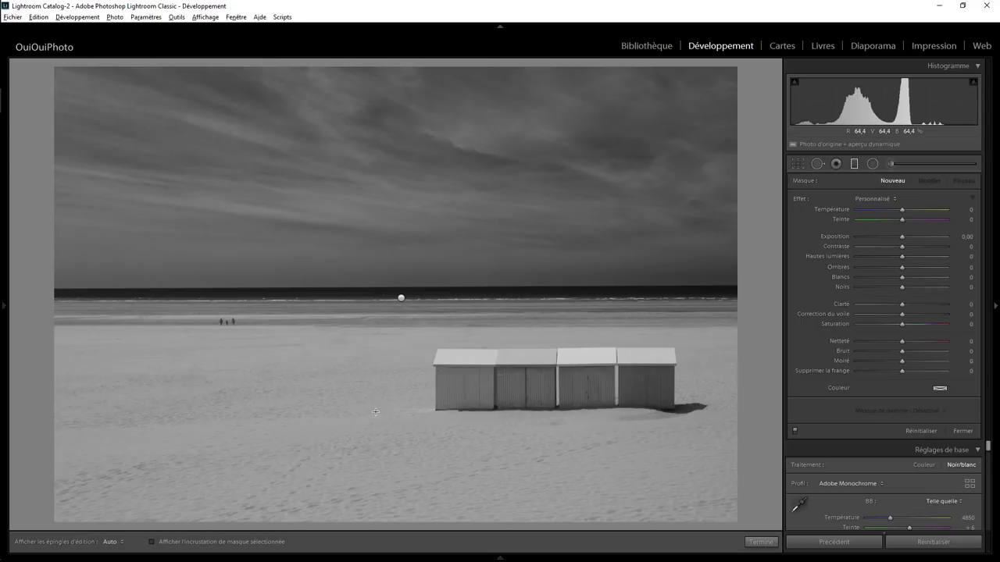
left_click_drag(375, 403, 375, 415)
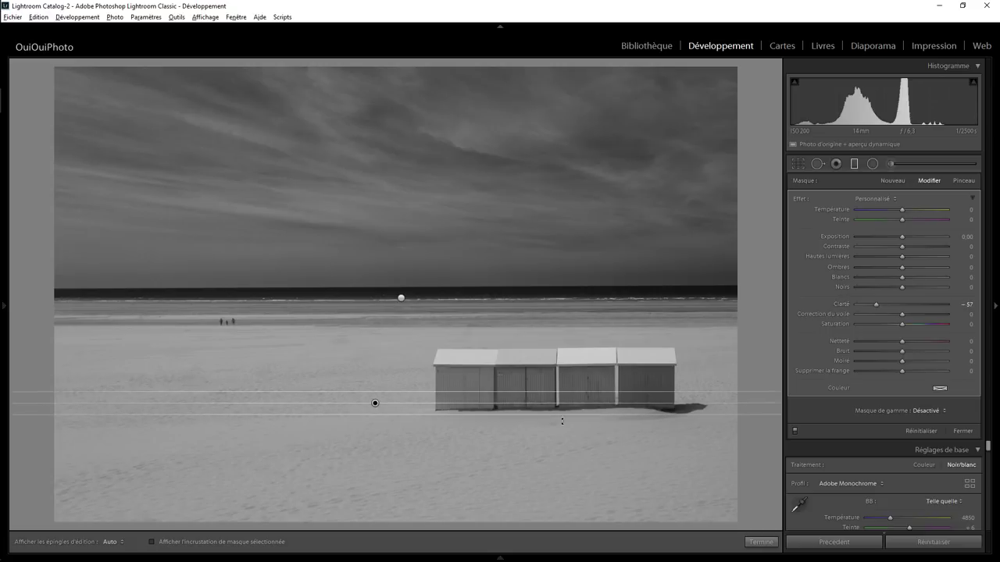
Paint an Adjustment Brush stroke at Clarté -60 over the sand beside the left hut.
left_click(889, 164)
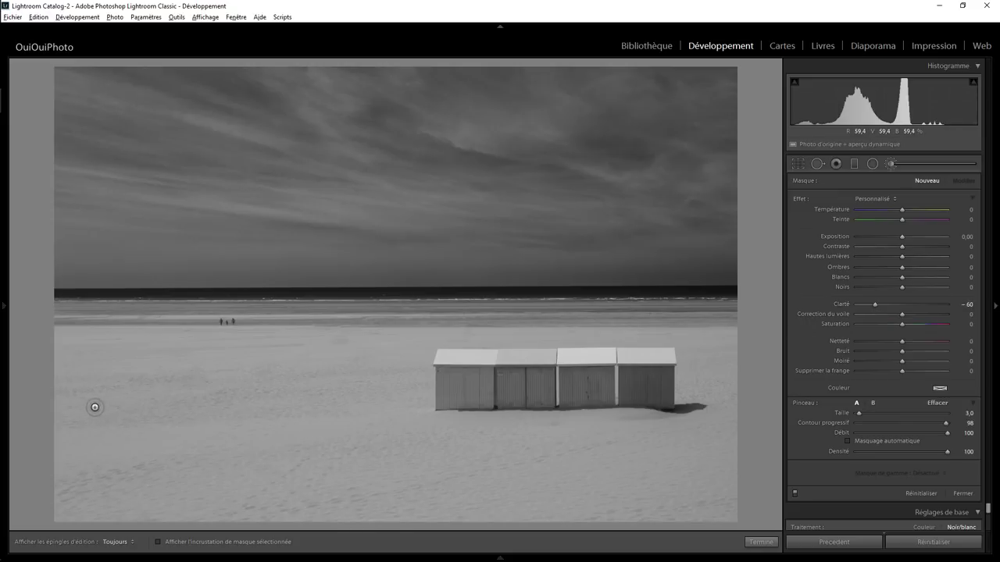
scroll(95, 407, "up", 1)
scroll(93, 406, "up", 1)
scroll(78, 404, "up", 2)
scroll(78, 403, "up", 1)
scroll(78, 402, "up", 2)
key("h")
scroll(310, 400, "up", 2)
mouse_move(379, 384)
left_mouse_down()
mouse_move(389, 385)
mouse_move(167, 391)
mouse_move(223, 380)
mouse_move(196, 391)
mouse_move(304, 395)
left_mouse_up()
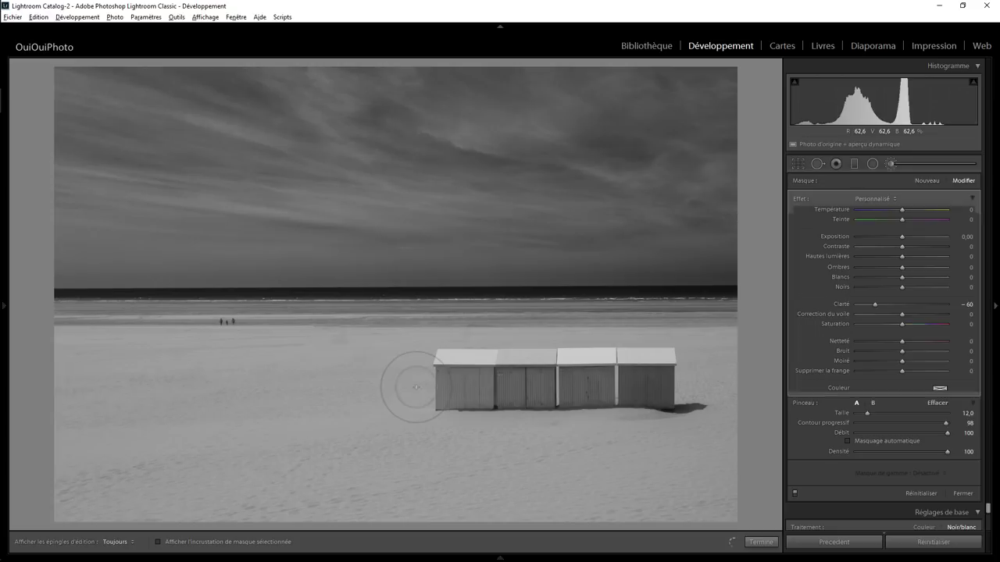
scroll(417, 385, "down", 3)
key("h")
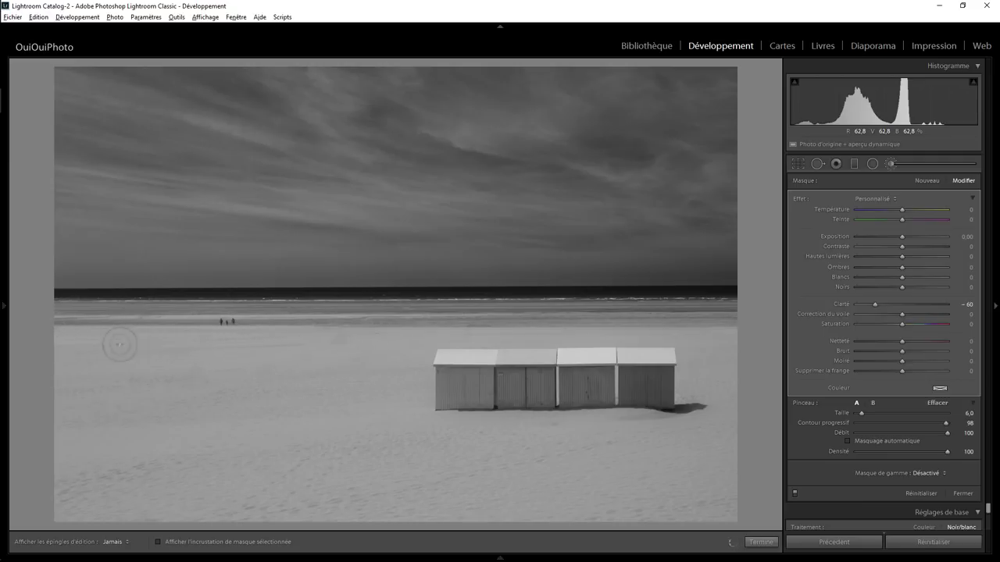
Finish the brush adjustment and raise the Yellow black-and-white mix to +34 to lighten the sand.
left_click(760, 542)
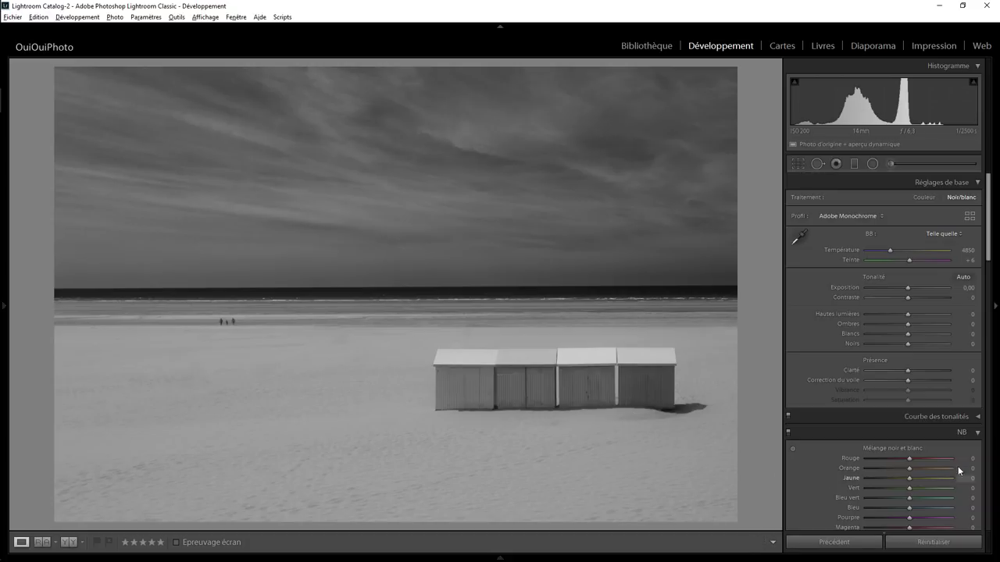
scroll(935, 299, "down", 2)
scroll(935, 300, "down", 3)
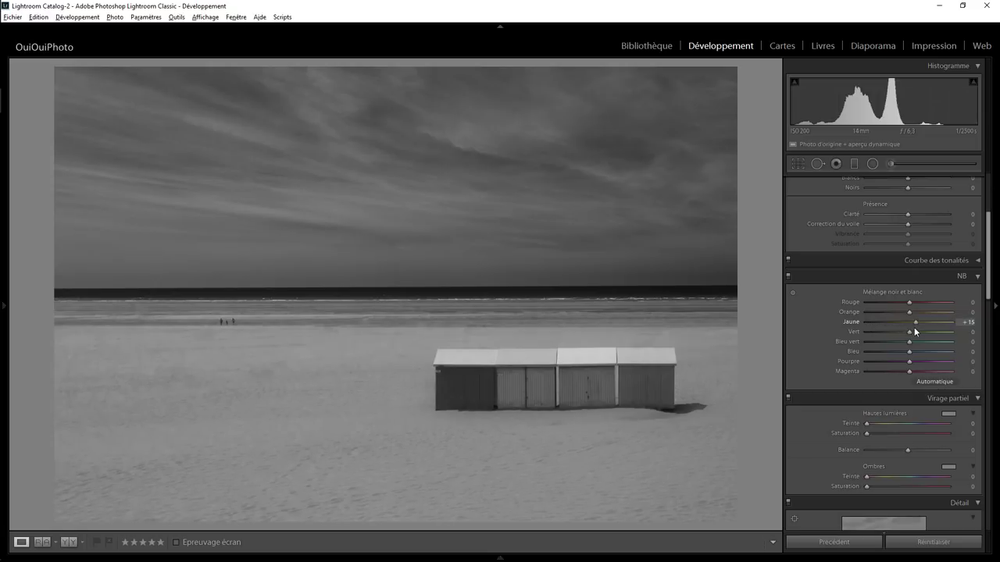
left_click_drag(913, 327, 917, 326)
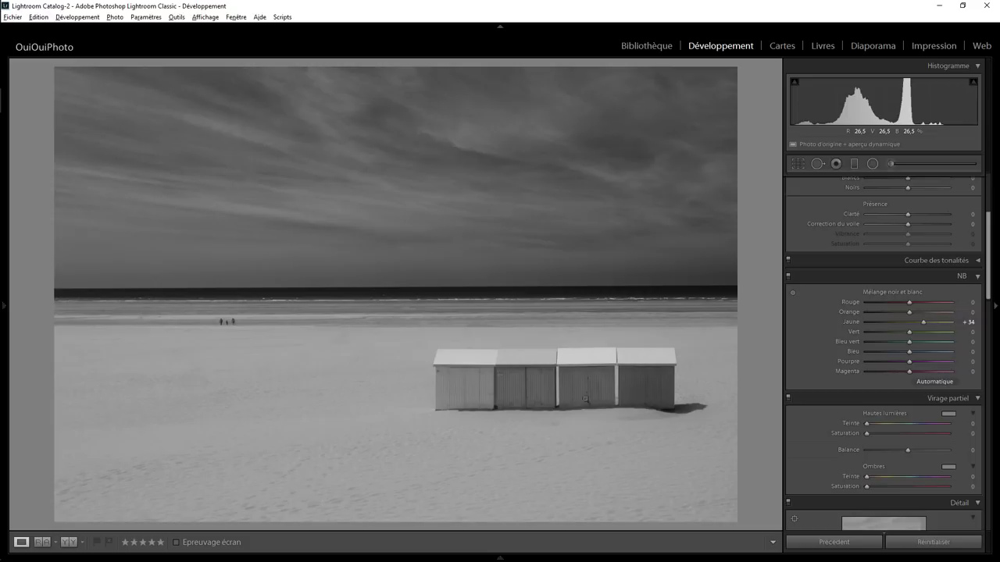
At 1:1 zoom, set up a new Adjustment Brush with feather 53, reset effects, and exposure -0.49.
left_click(529, 388)
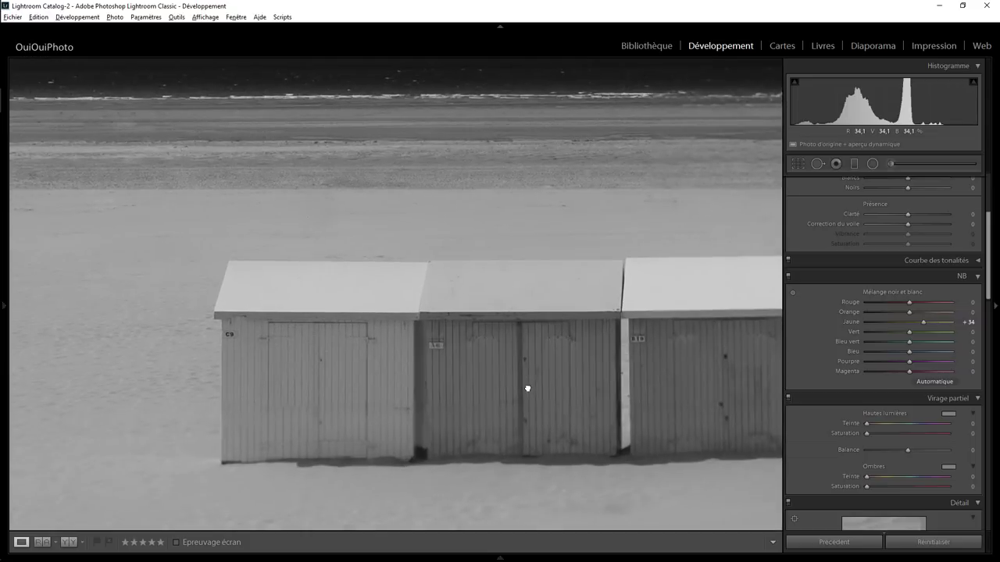
left_click(891, 163)
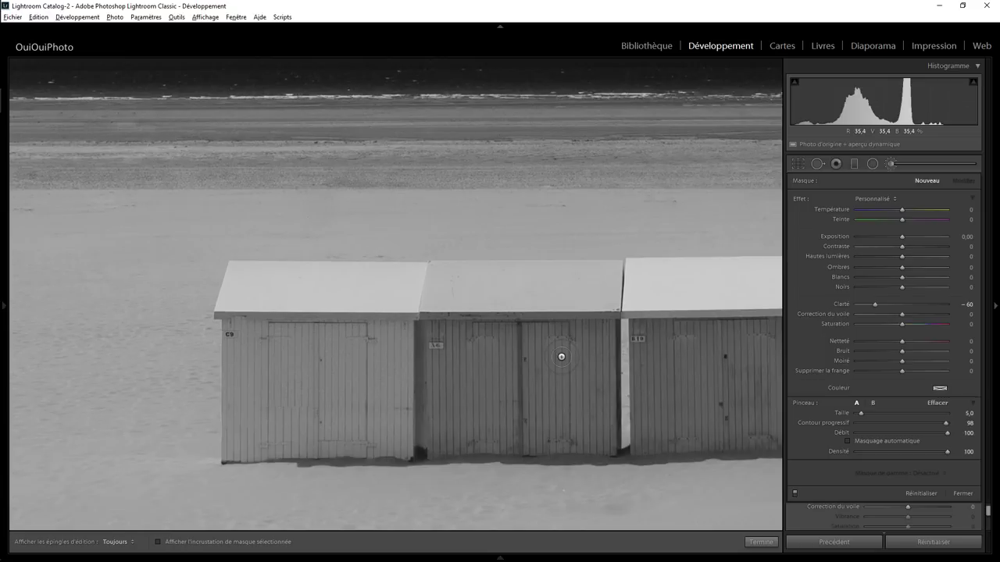
scroll(560, 357, "down", 2)
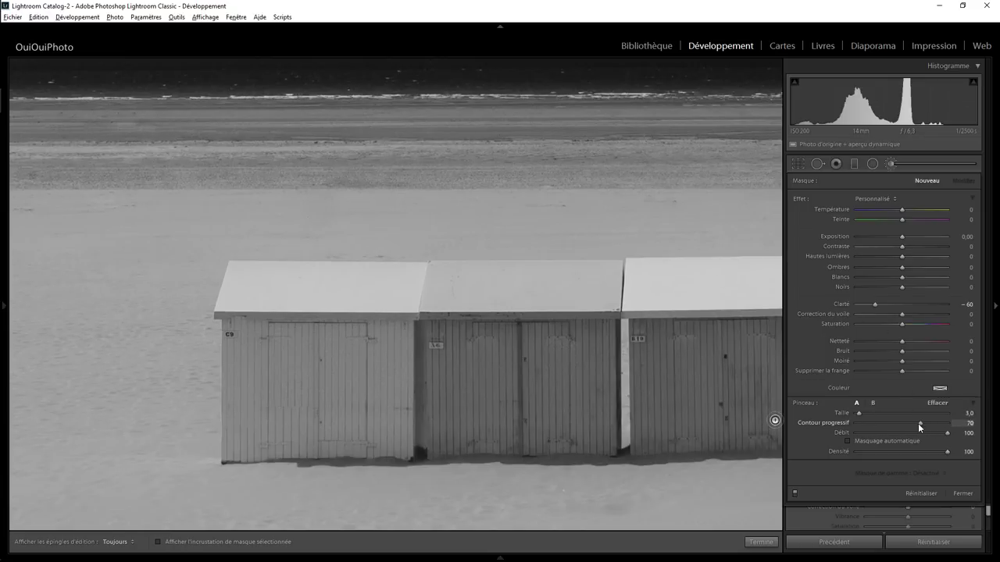
left_click_drag(914, 423, 901, 423)
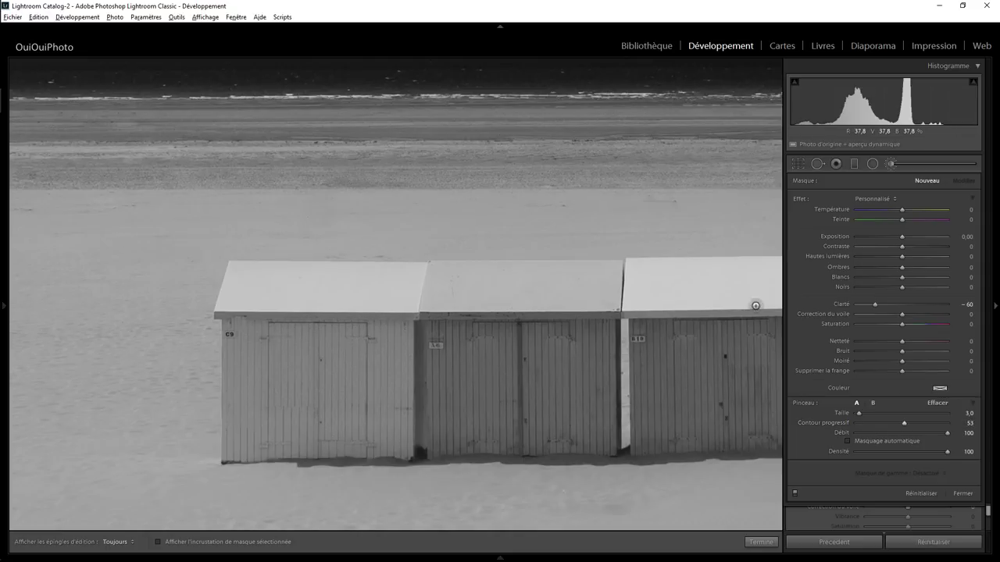
double_click(800, 199)
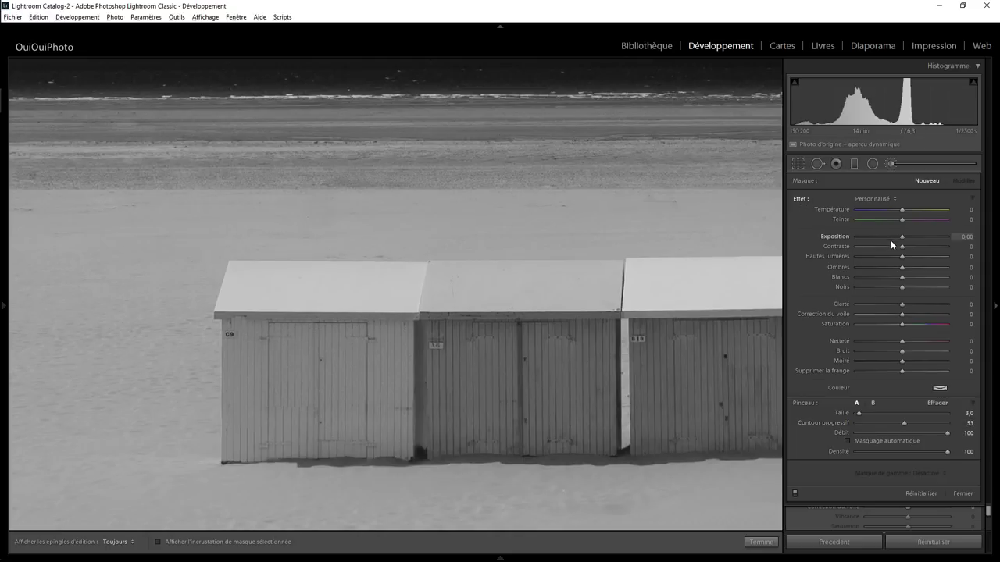
left_click_drag(903, 239, 897, 240)
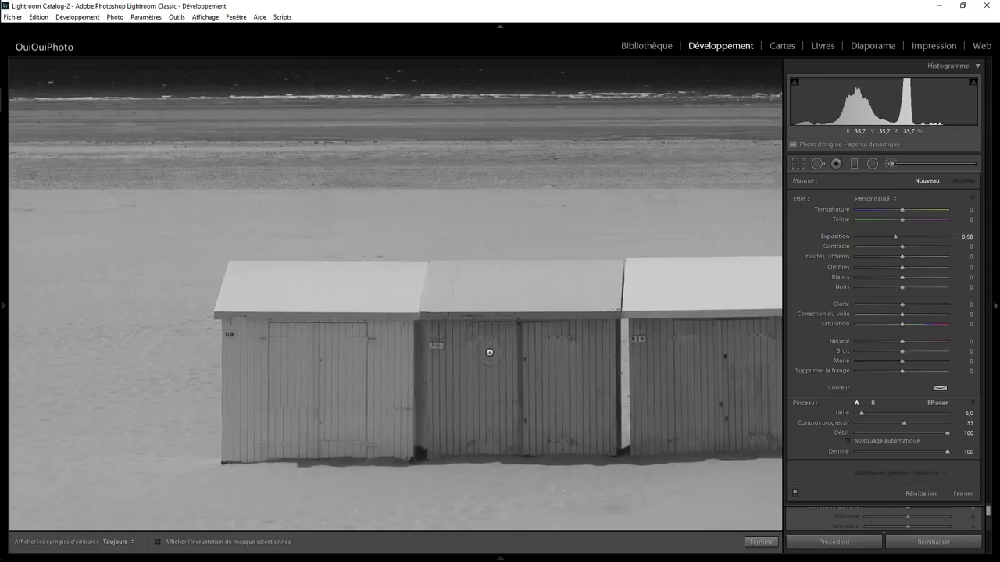
Paint the darkening brush over the second hut's walls and doors.
key("h")
left_click_drag(527, 357, 437, 334)
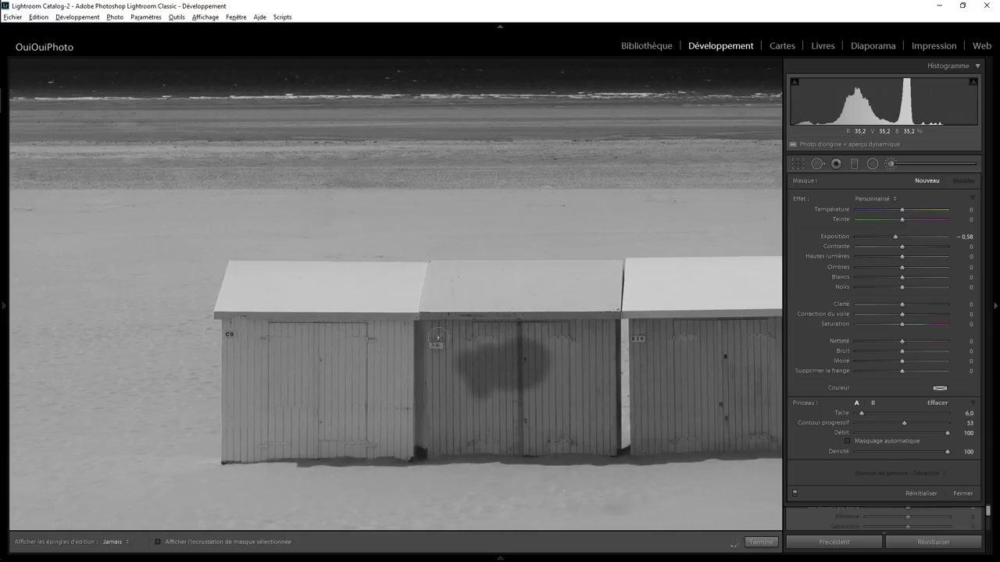
left_click_drag(443, 398, 443, 382)
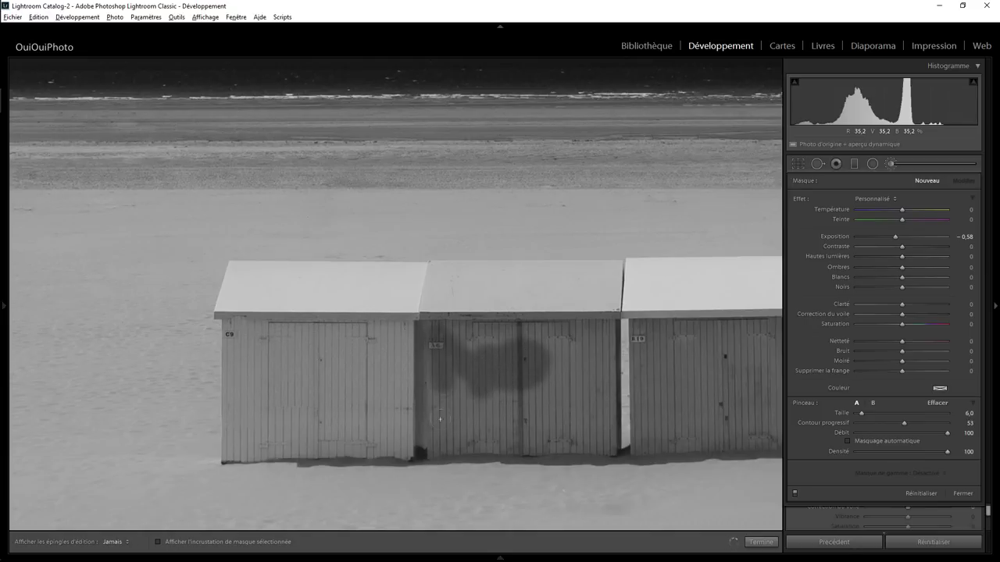
left_click_drag(440, 418, 599, 447)
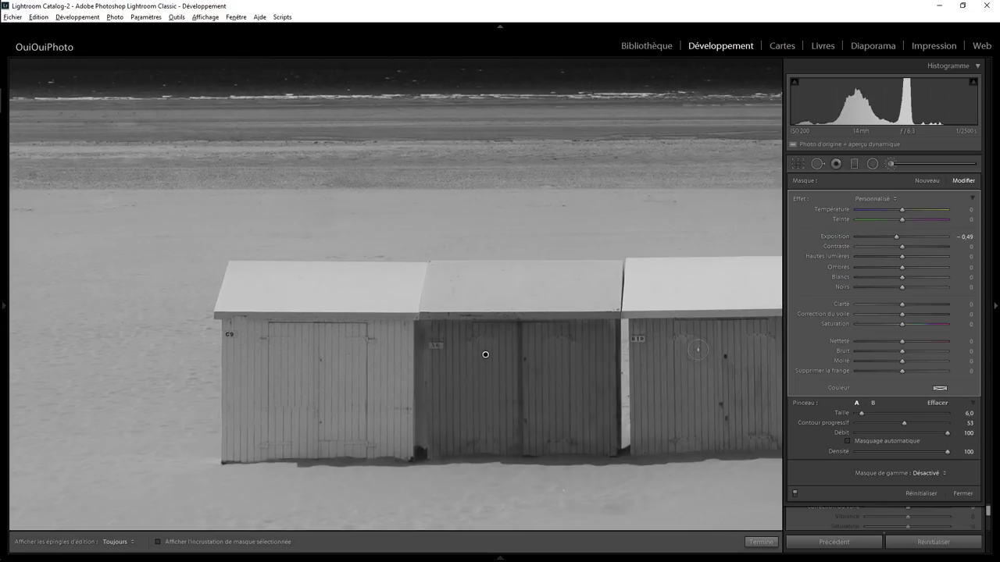
Pan to the rightmost hut and paint the same darkening mask across its walls.
left_click_drag(702, 360, 407, 345)
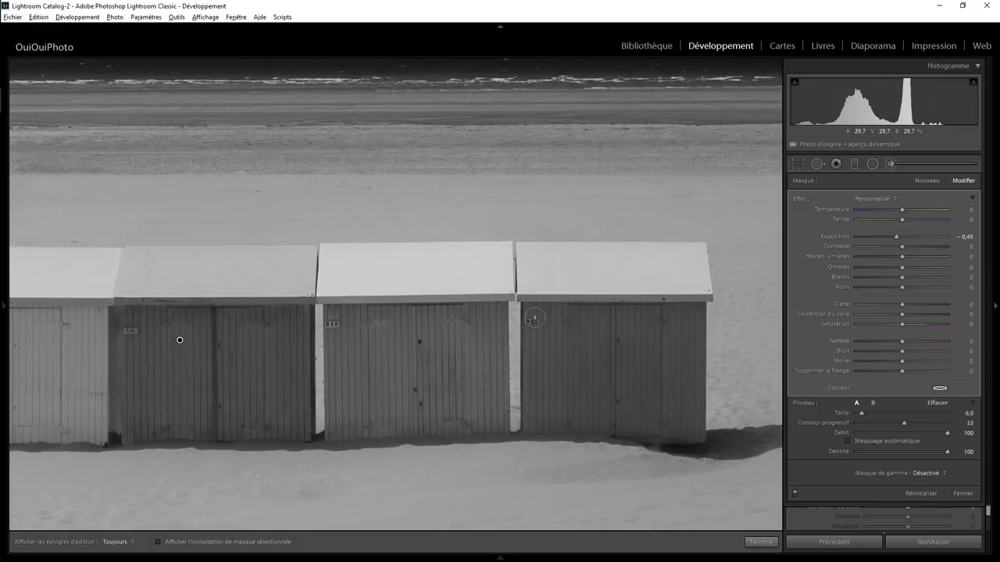
key("h")
left_click_drag(534, 317, 688, 434)
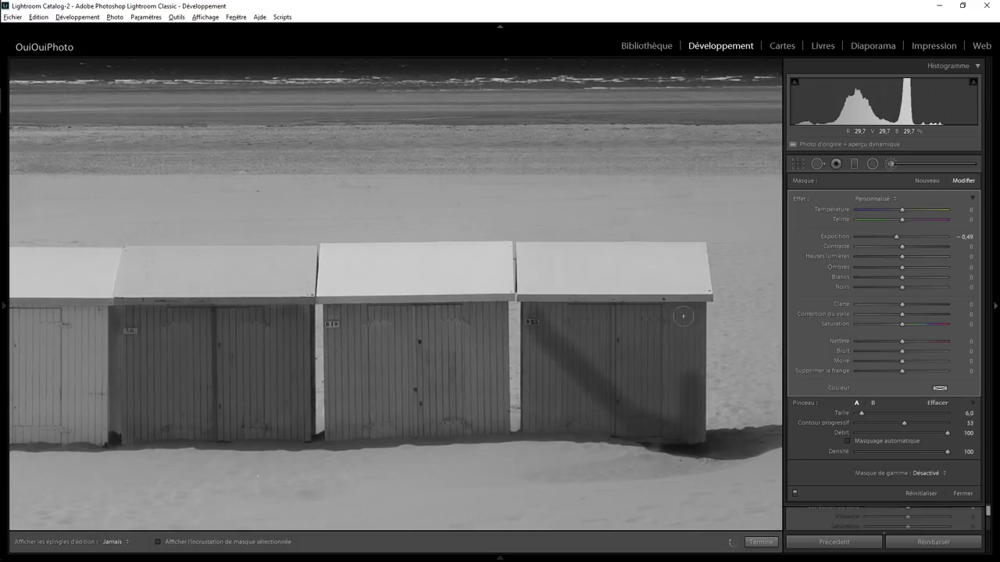
left_click_drag(689, 311, 536, 313)
mouse_move(668, 325)
left_mouse_down()
mouse_move(536, 319)
mouse_move(535, 407)
left_mouse_up()
mouse_move(589, 421)
left_mouse_down()
mouse_move(558, 417)
mouse_move(686, 403)
mouse_move(656, 376)
mouse_move(558, 342)
mouse_move(665, 341)
mouse_move(631, 390)
mouse_move(570, 360)
mouse_move(642, 388)
mouse_move(554, 374)
mouse_move(631, 378)
left_mouse_up()
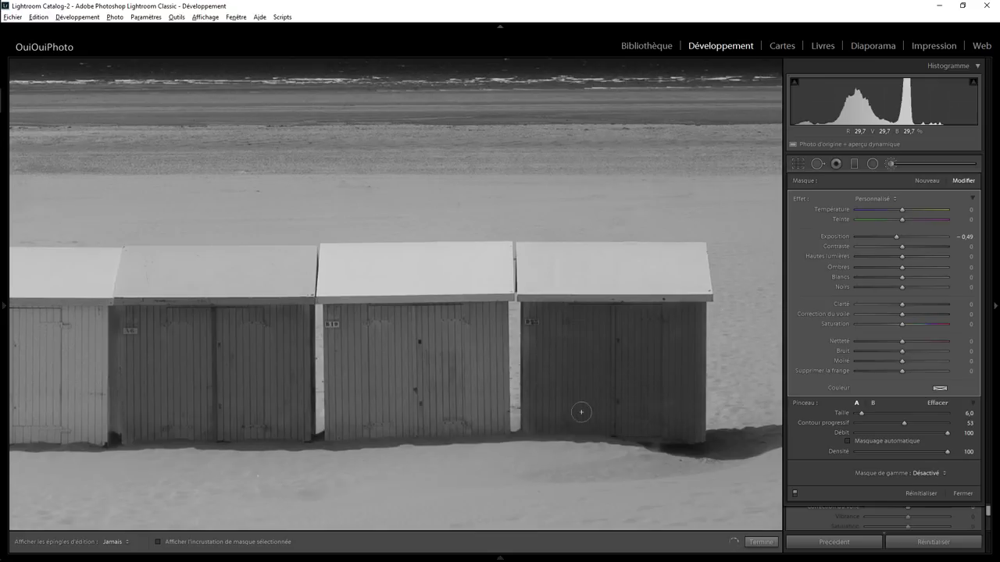
With a smaller brush, darken the rightmost hut's upper band just below the roof.
key("h")
key("bracketleft")
key("bracketleft")
key("h")
mouse_move(524, 252)
left_mouse_down()
mouse_move(528, 289)
mouse_move(606, 291)
mouse_move(691, 290)
mouse_move(702, 250)
mouse_move(525, 250)
mouse_move(691, 256)
mouse_move(685, 280)
mouse_move(545, 280)
mouse_move(654, 275)
mouse_move(531, 277)
mouse_move(524, 247)
mouse_move(537, 295)
mouse_move(703, 286)
mouse_move(681, 261)
left_mouse_up()
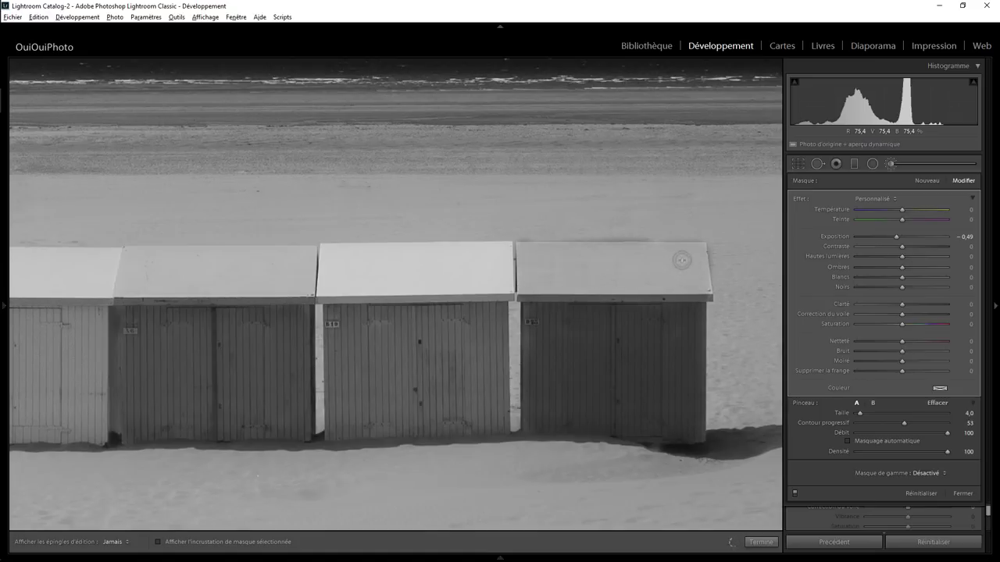
key("h")
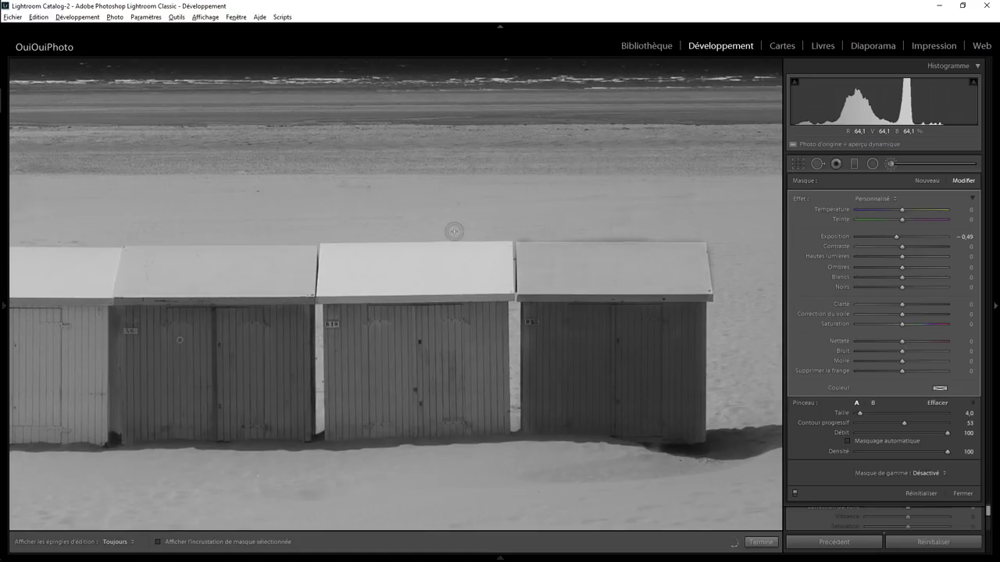
key("alt")
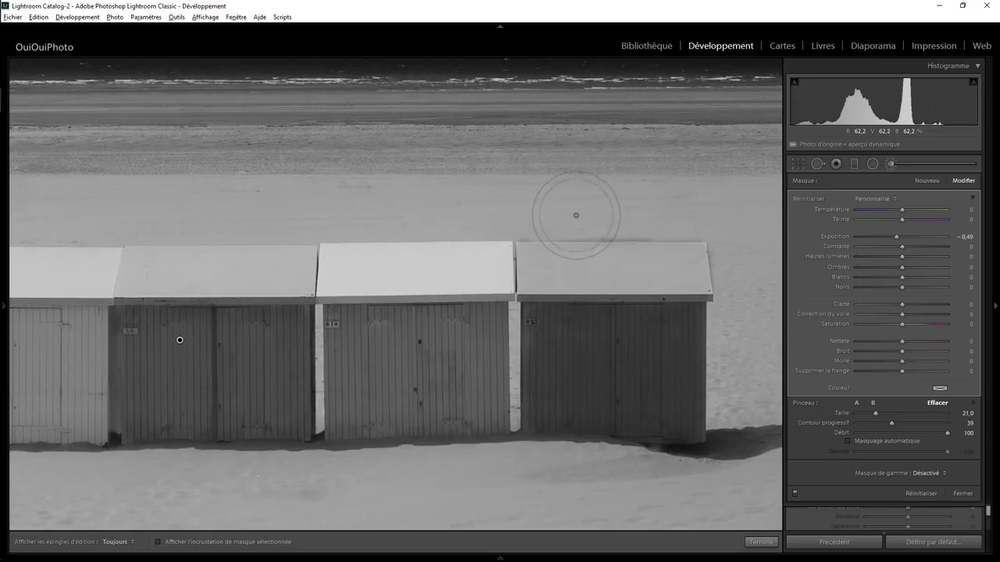
Set the Effacer eraser brush size to 24.
scroll(555, 223, "down", 3)
scroll(658, 218, "down", 2)
scroll(672, 218, "down", 2)
scroll(698, 226, "down", 2)
scroll(687, 253, "up", 4)
mouse_move(870, 414)
left_mouse_down()
mouse_move(882, 414)
mouse_move(859, 414)
left_mouse_up()
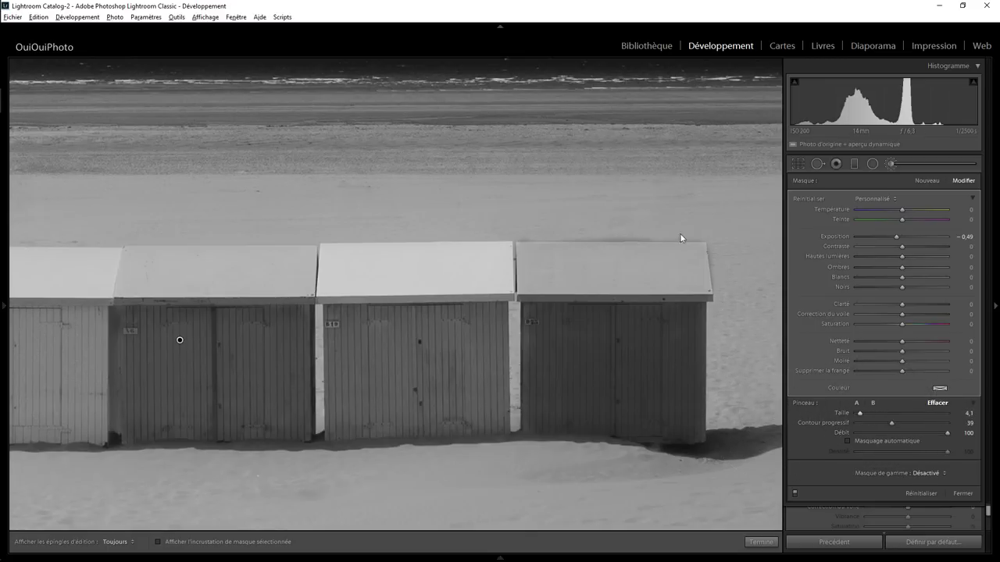
Erase the stray darkening along the rightmost hut's roof edge.
key("h")
left_click_drag(686, 237, 528, 232)
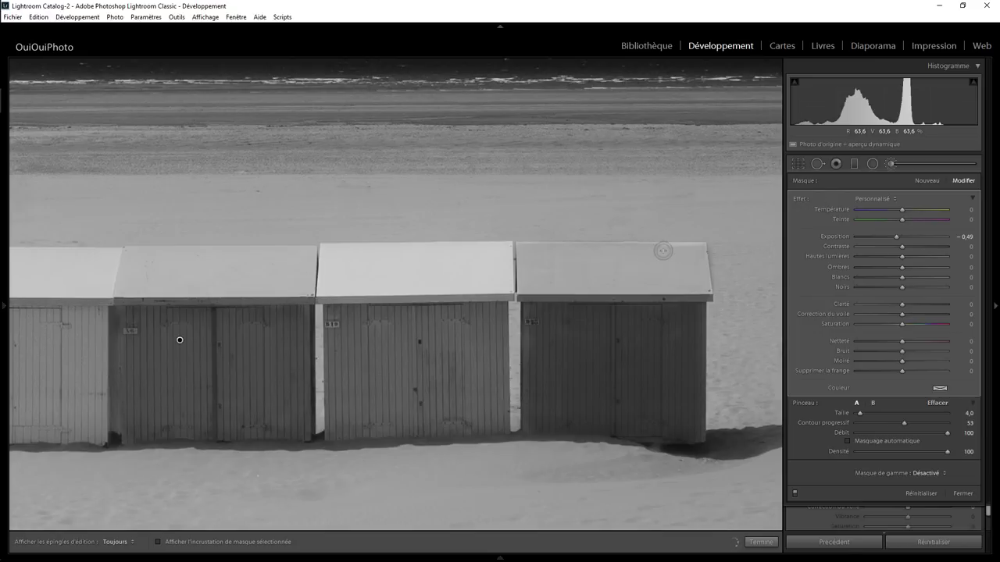
key("h")
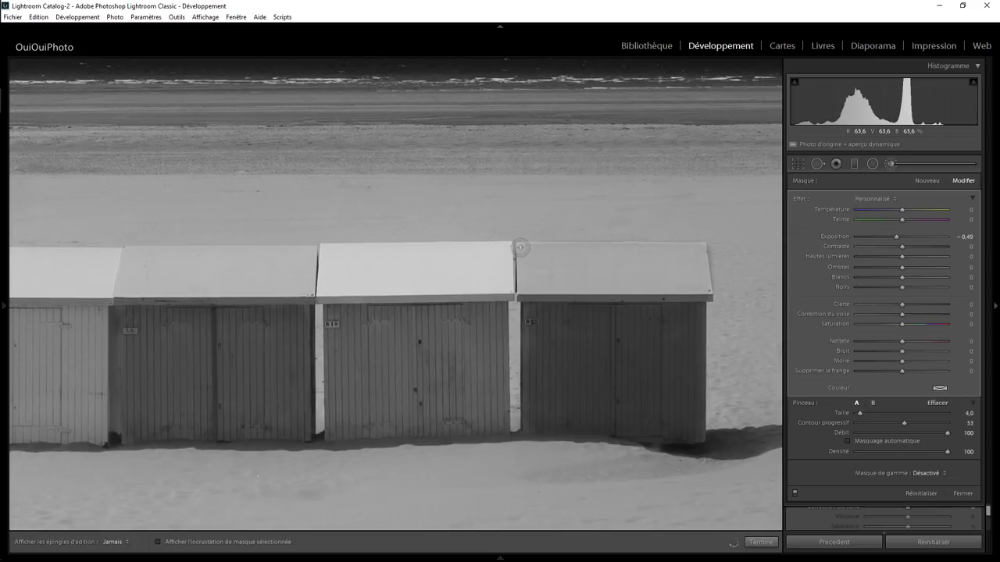
key("h")
key("alt")
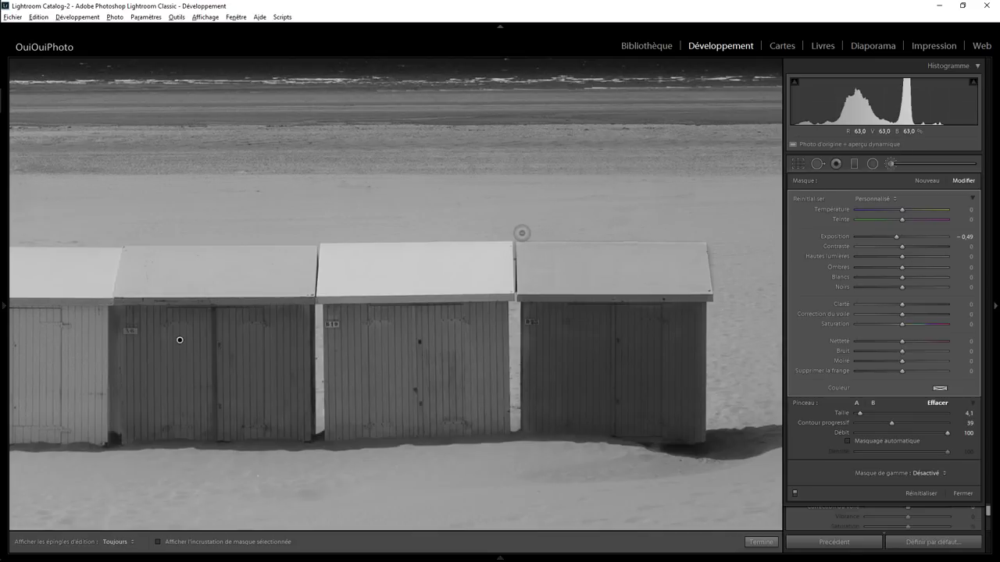
key("h")
key("h")
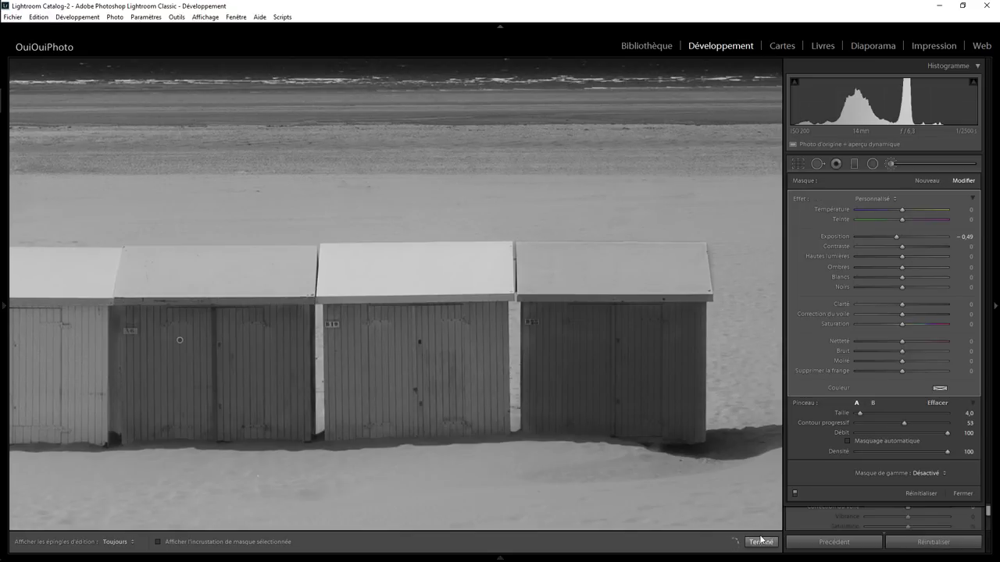
Close the darkening brush, fit the whole photo, and compare it briefly with the colour original.
left_click(761, 543)
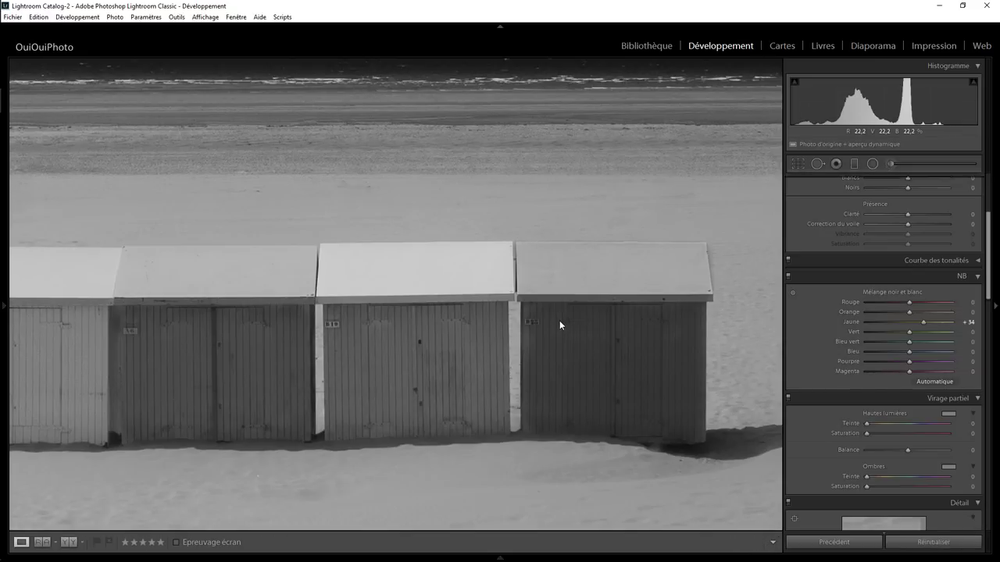
left_click(385, 198)
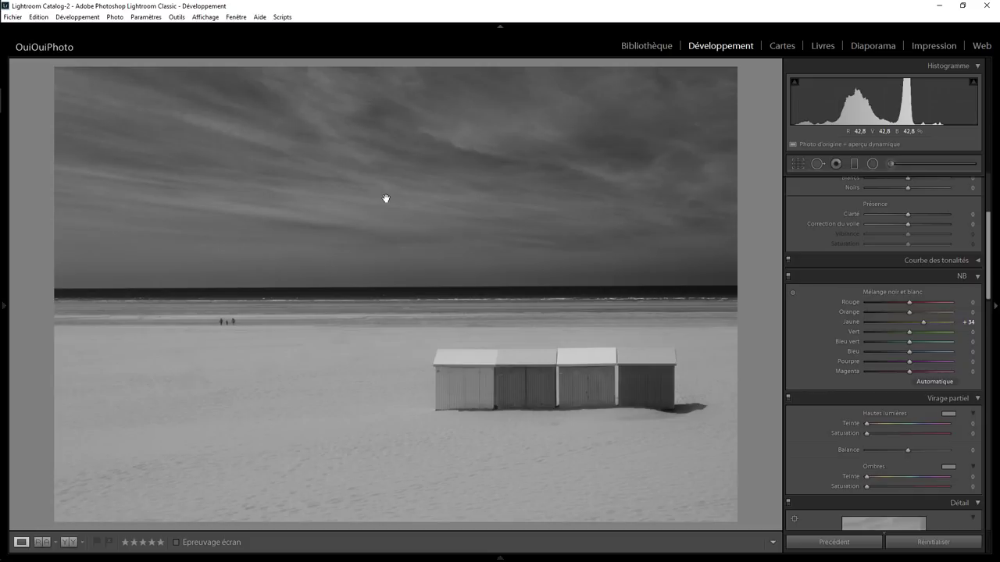
key("backslash")
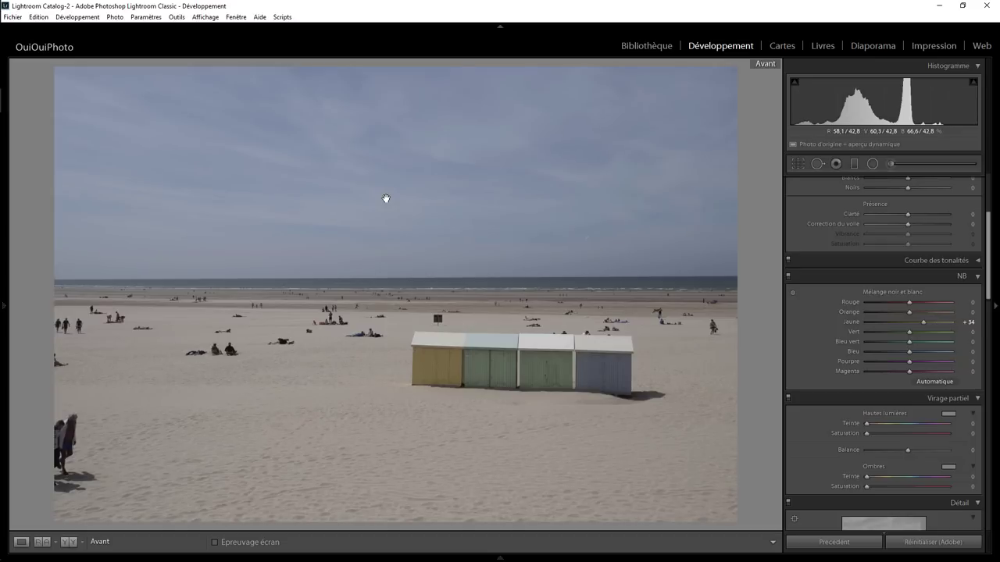
key("backslash")
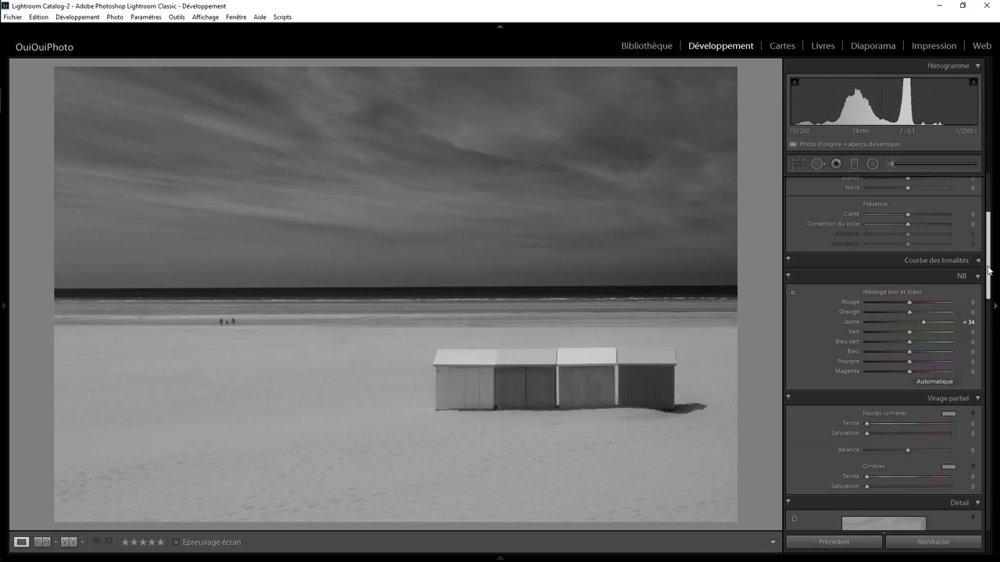
left_click_drag(988, 270, 987, 478)
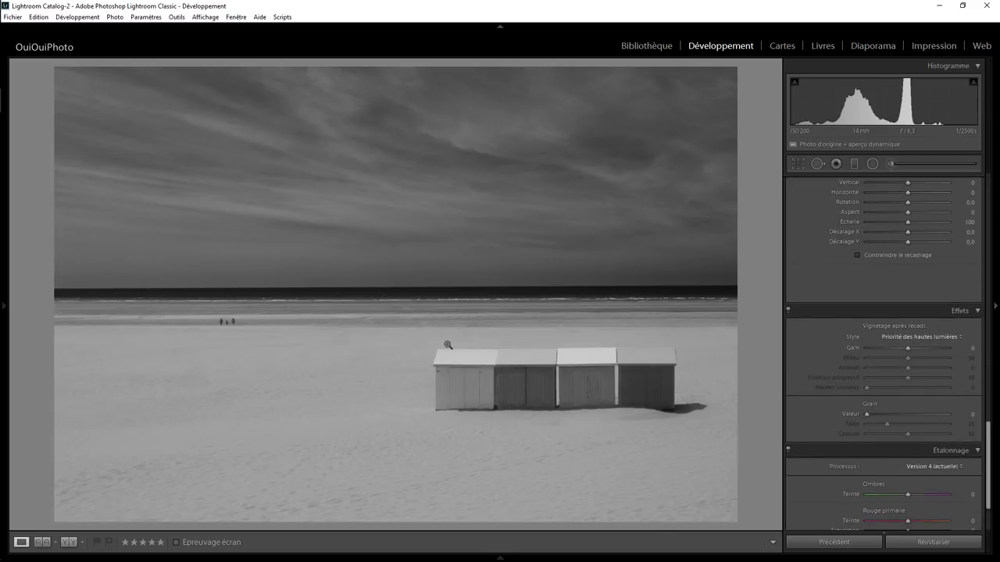
Zoom in on the huts and add film grain at amount 18.
left_click(397, 300)
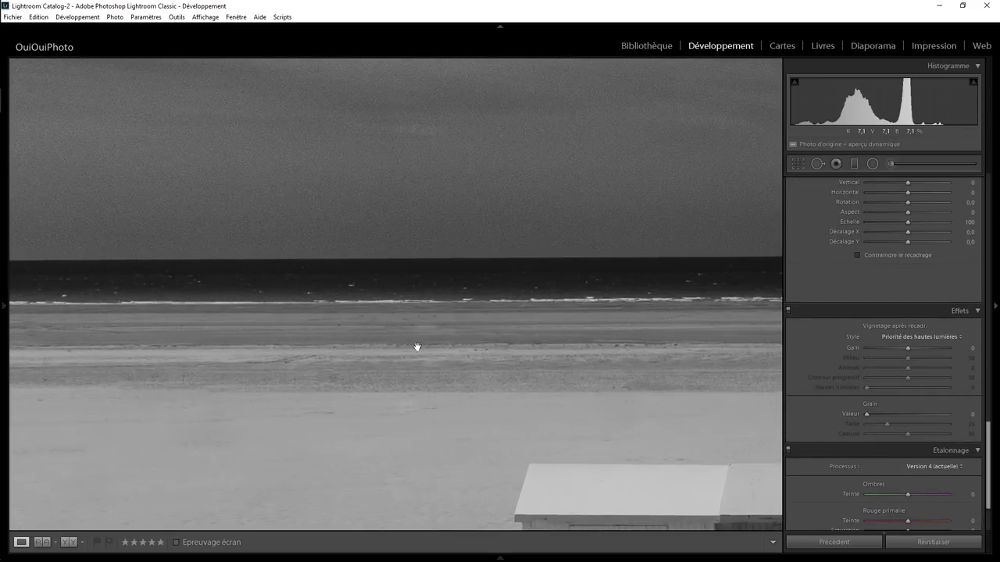
mouse_move(636, 440)
left_mouse_down()
mouse_move(472, 229)
mouse_move(410, 171)
left_mouse_up()
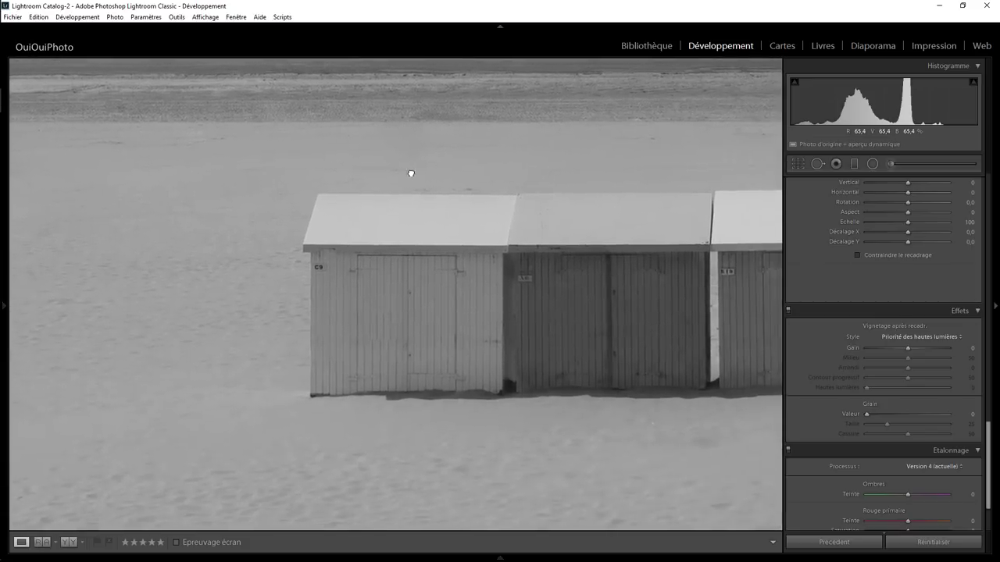
mouse_move(576, 317)
left_mouse_down()
mouse_move(468, 332)
mouse_move(407, 329)
left_mouse_up()
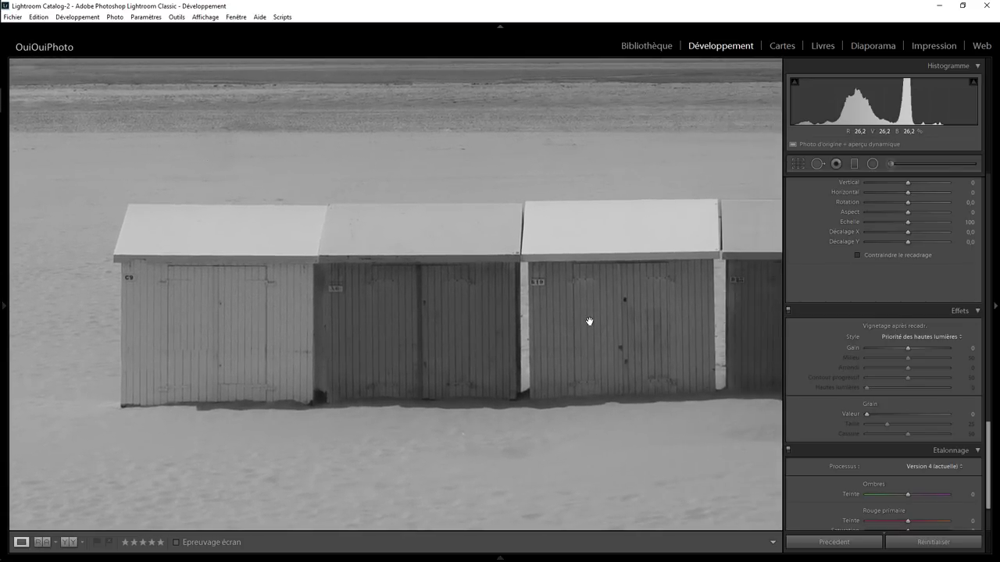
left_click_drag(588, 321, 493, 335)
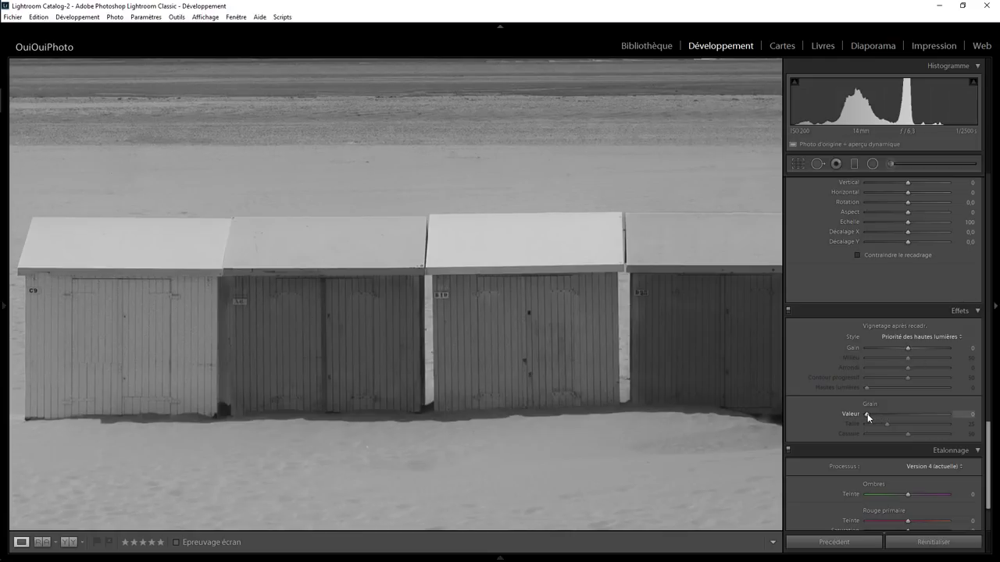
left_click_drag(867, 414, 888, 414)
left_click_drag(879, 415, 881, 416)
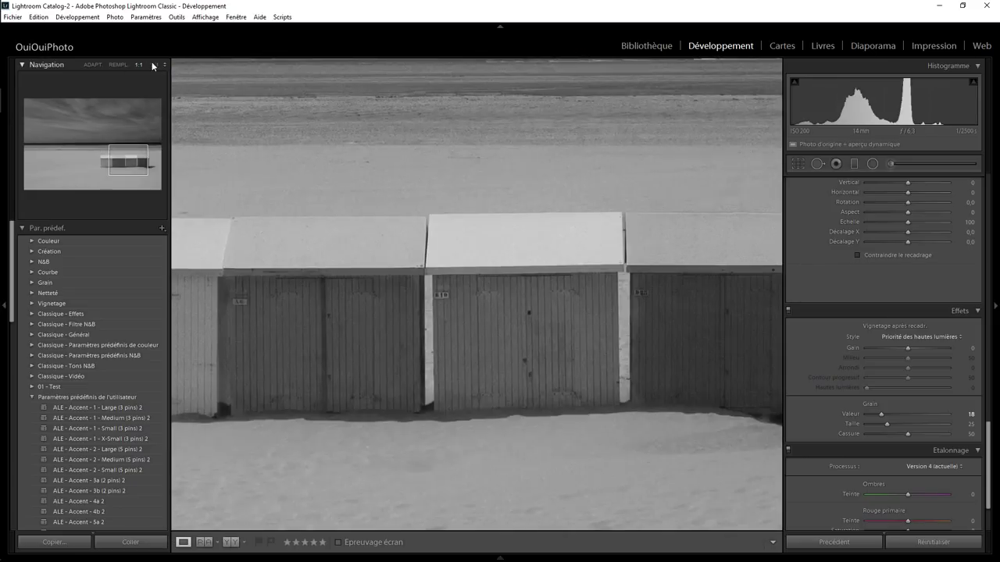
At 2:1 zoom, brighten a hut's small number sign with a +0.53 exposure brush.
left_click(154, 64)
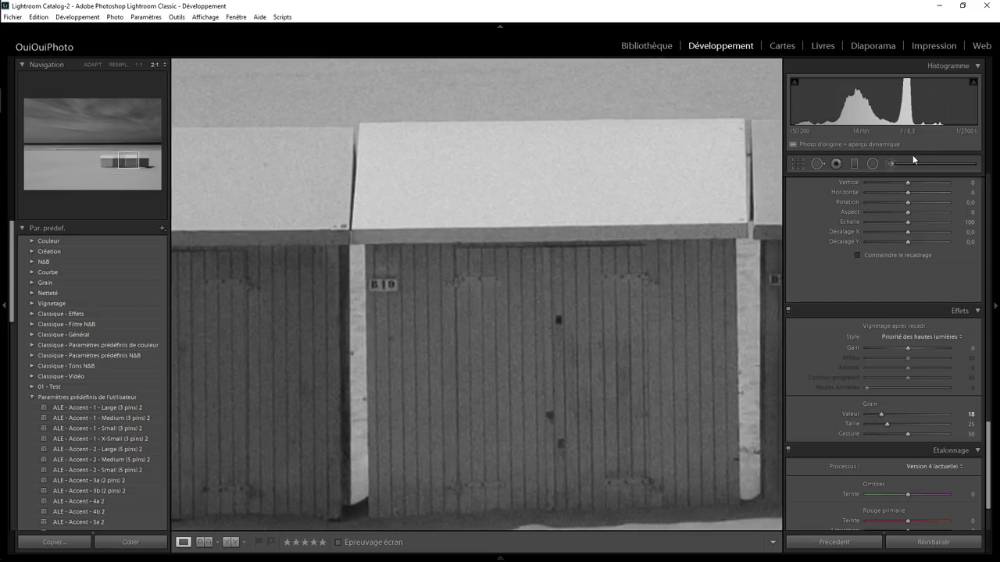
left_click(891, 164)
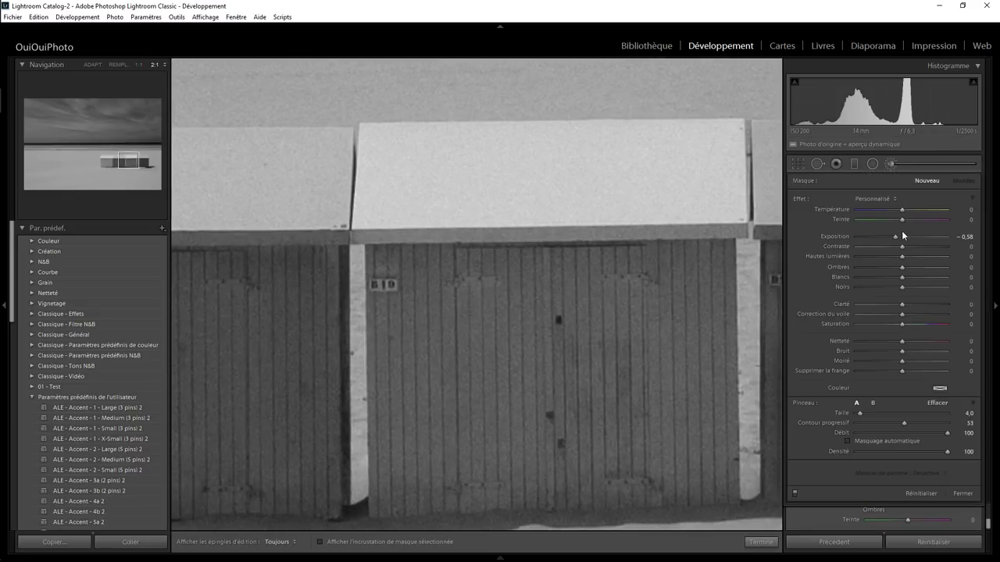
left_click(903, 237)
key("h")
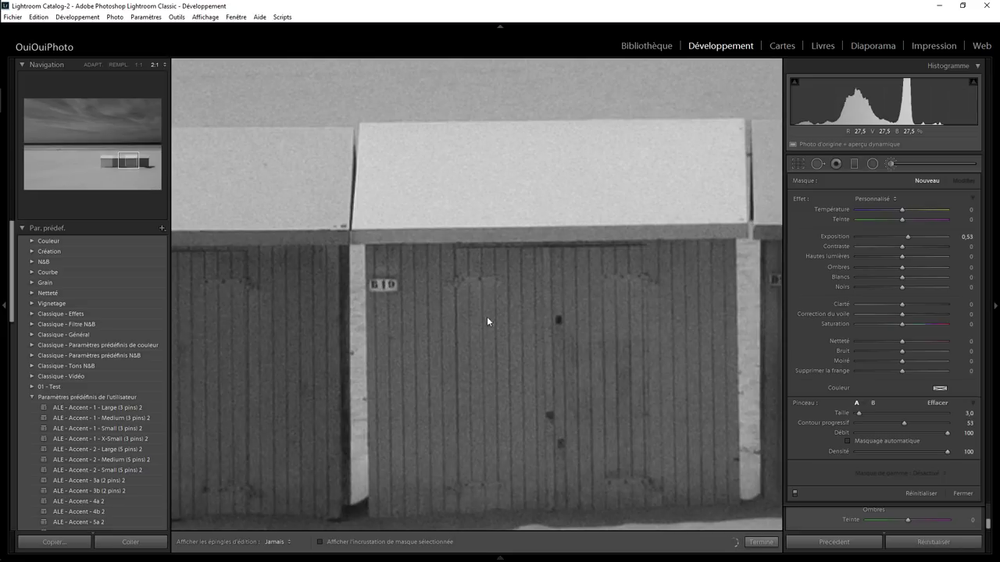
key("h")
left_click_drag(641, 302, 352, 320)
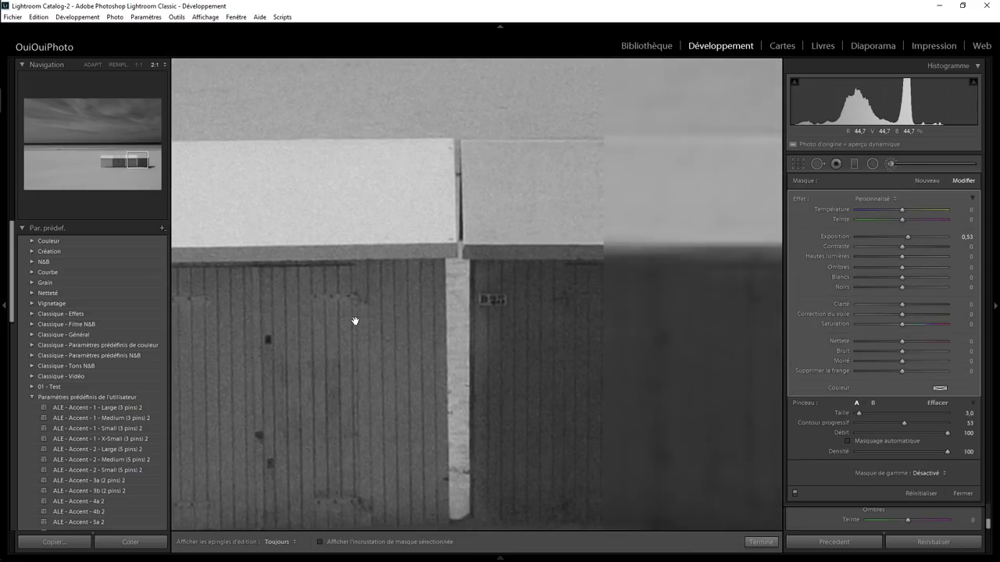
key("h")
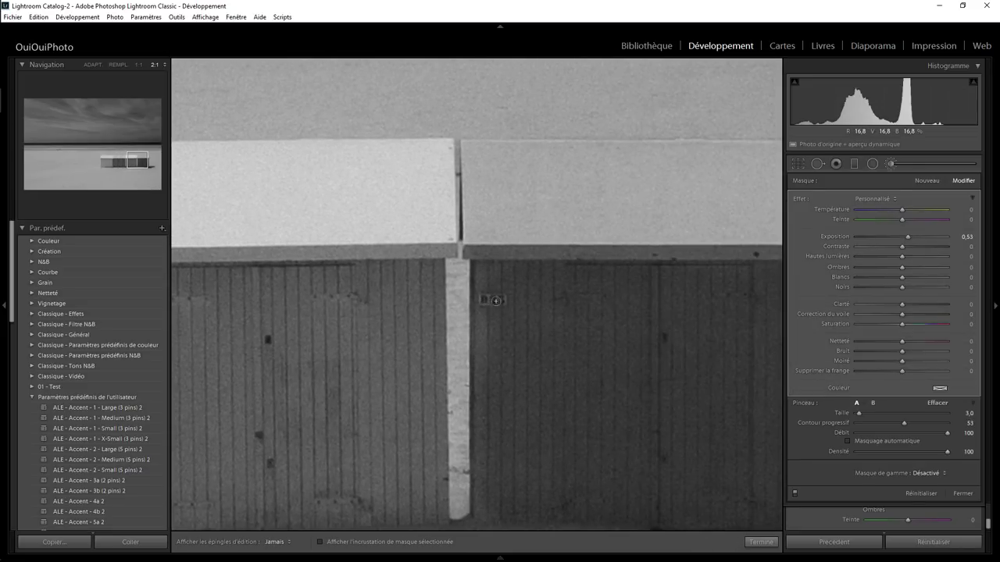
mouse_move(500, 300)
left_mouse_down()
mouse_move(486, 300)
mouse_move(501, 300)
left_mouse_up()
Brighten the number signs on the next hut and the C9 hut.
key("h")
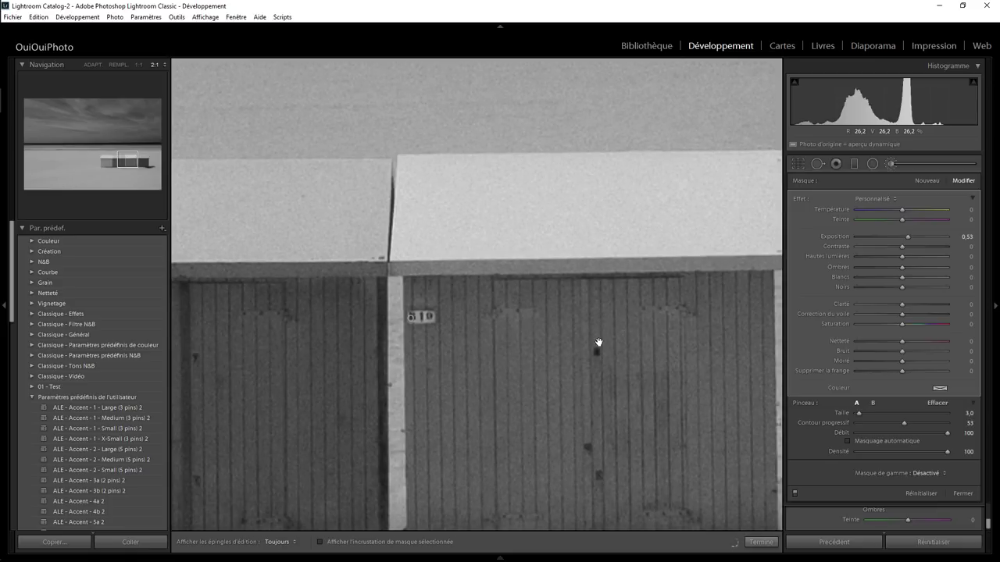
left_click_drag(223, 346, 442, 329)
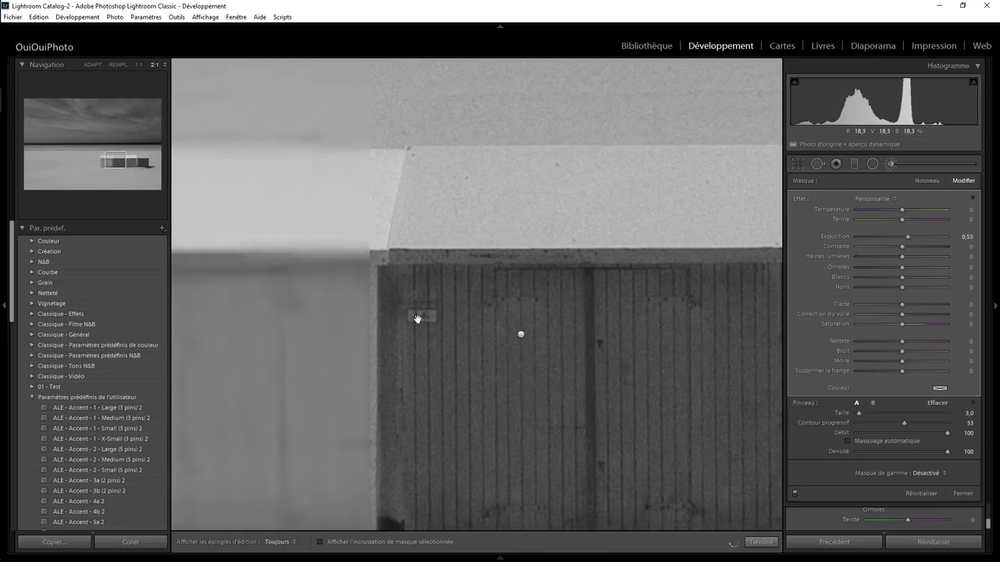
key("h")
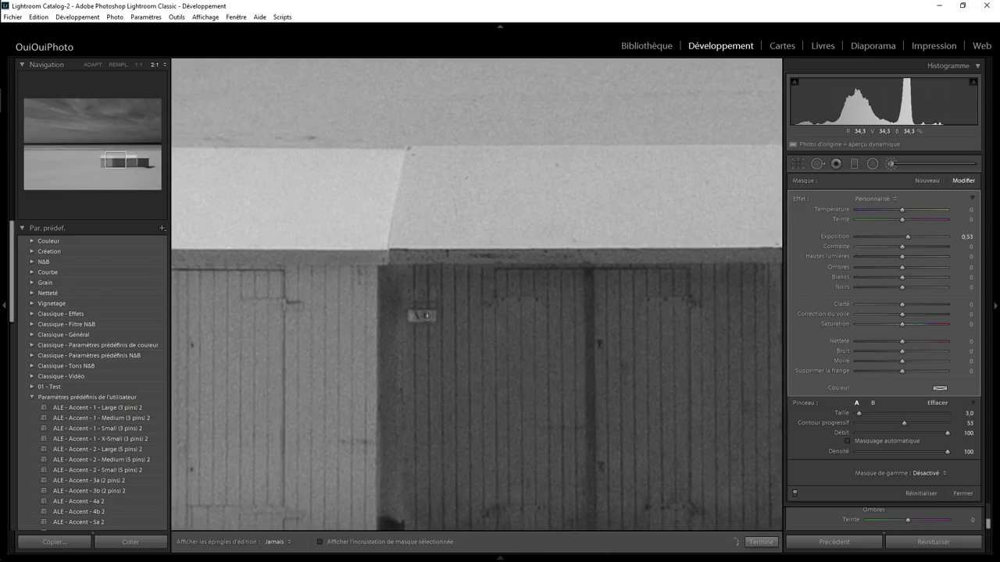
left_click_drag(427, 317, 419, 316)
left_click_drag(269, 325, 545, 325)
left_click_drag(332, 300, 307, 295)
Erase the brightening from the C9 sign, finish the brush, and fit the whole photo.
key("h")
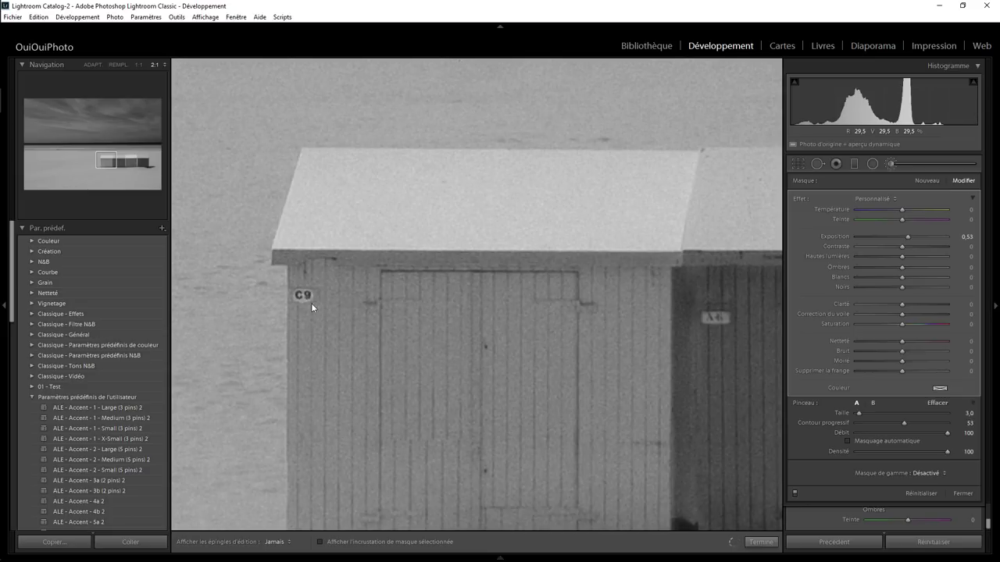
key("h")
key("alt")
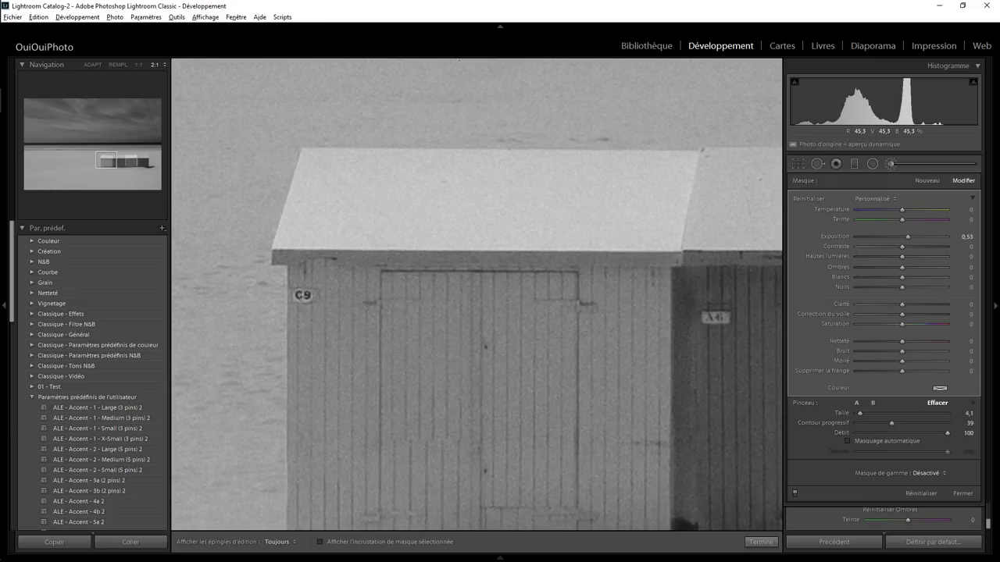
key("h")
left_click_drag(306, 290, 301, 301)
left_click(760, 541)
left_click(551, 337)
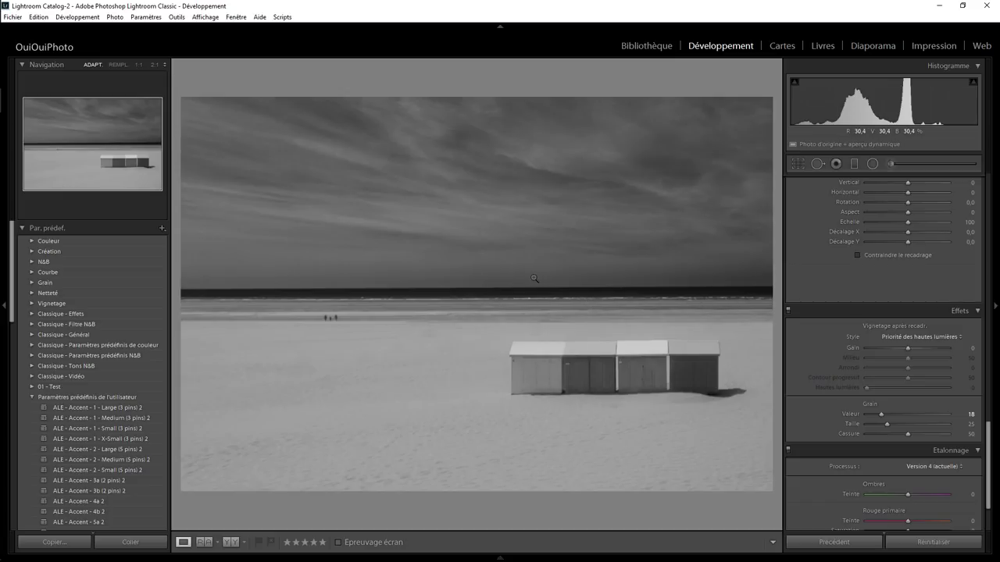
key("backslash")
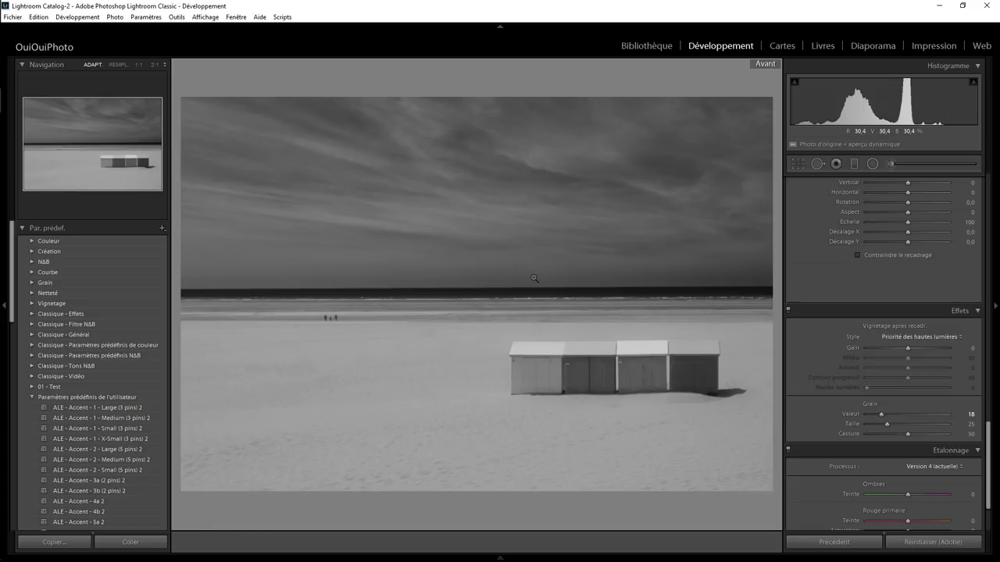
key("backslash")
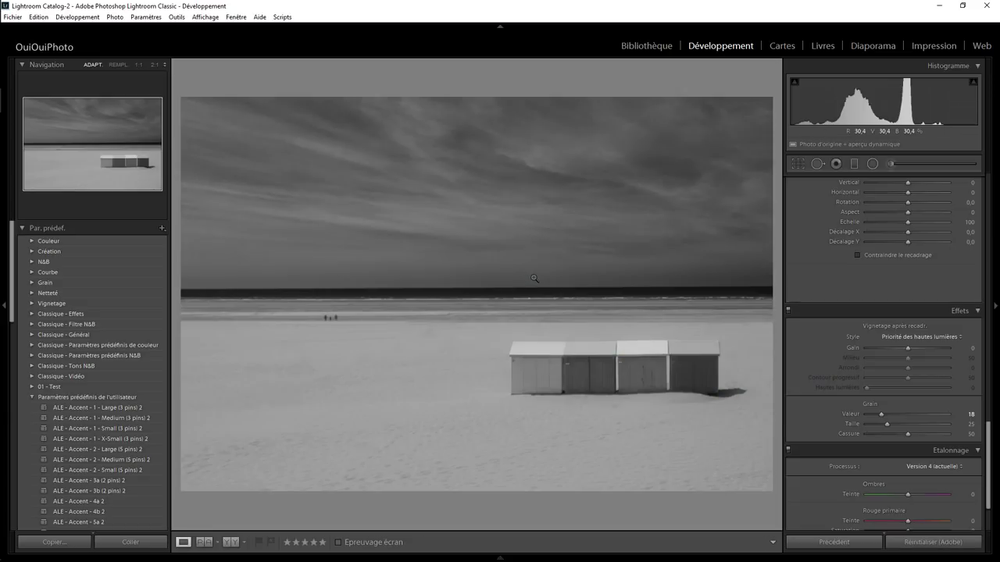
key("backslash")
key("backslash")
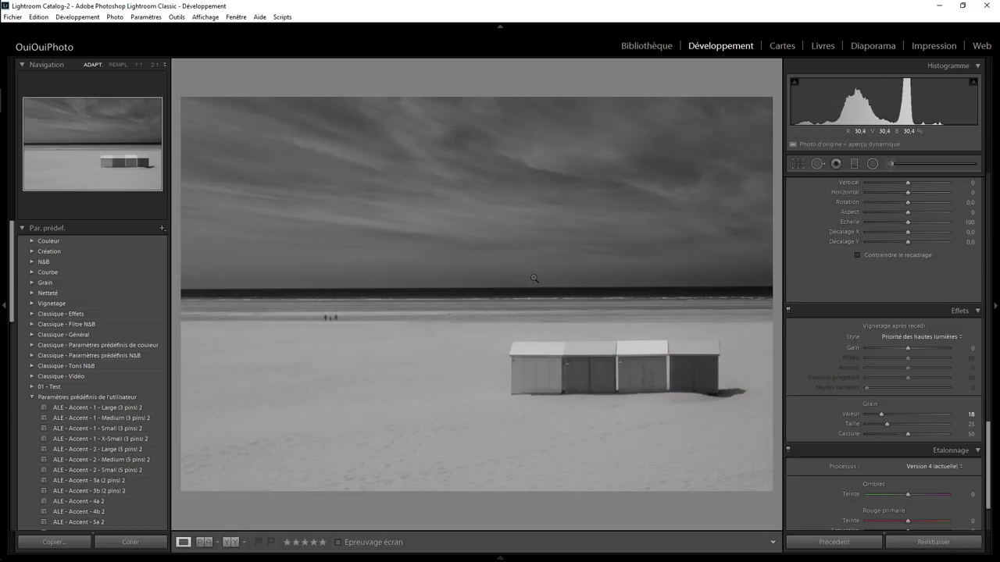